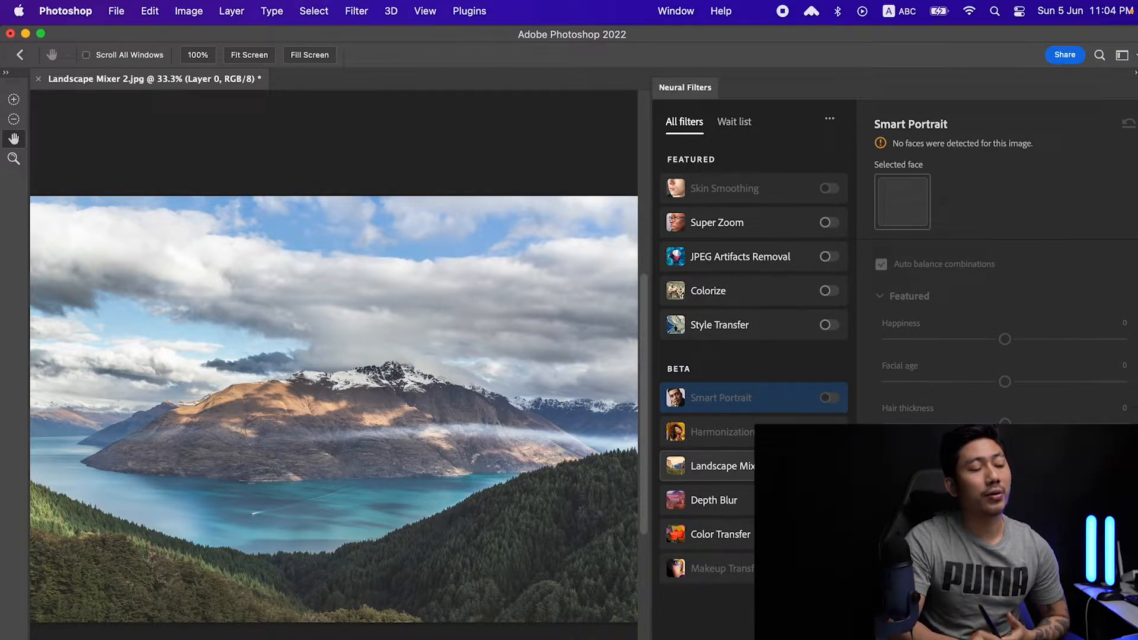
# - Enable the Landscape Mixer neural filter and apply the snowy blue mountain lake preset to the landscape photo
pyautogui.click(782, 465)
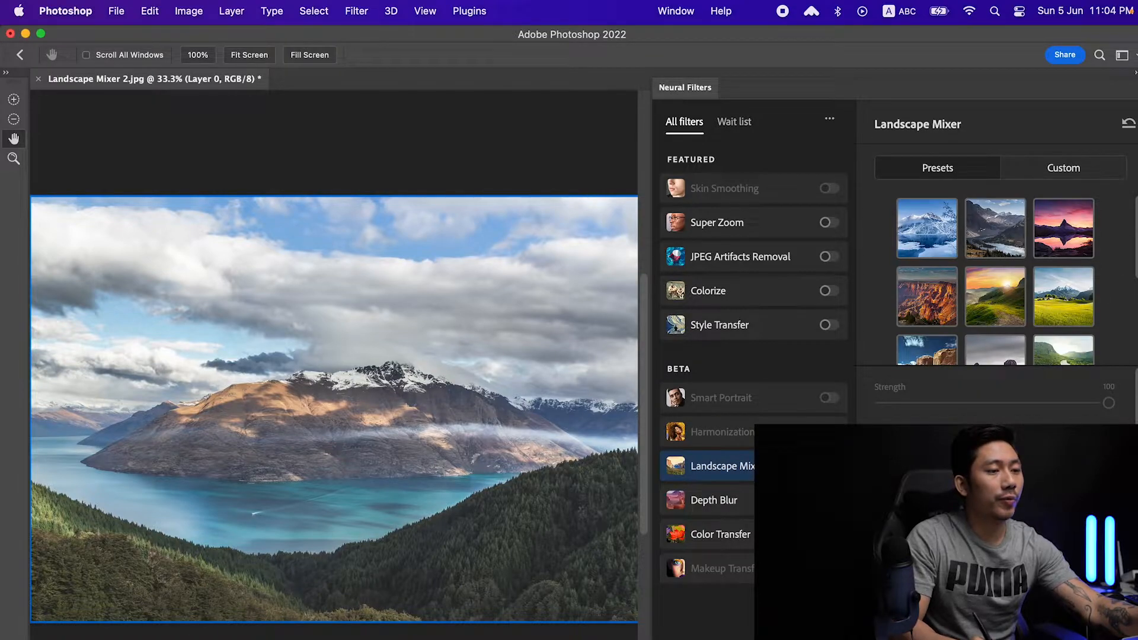
pyautogui.scroll(-3, 1133, 255)
pyautogui.scroll(2, 1133, 254)
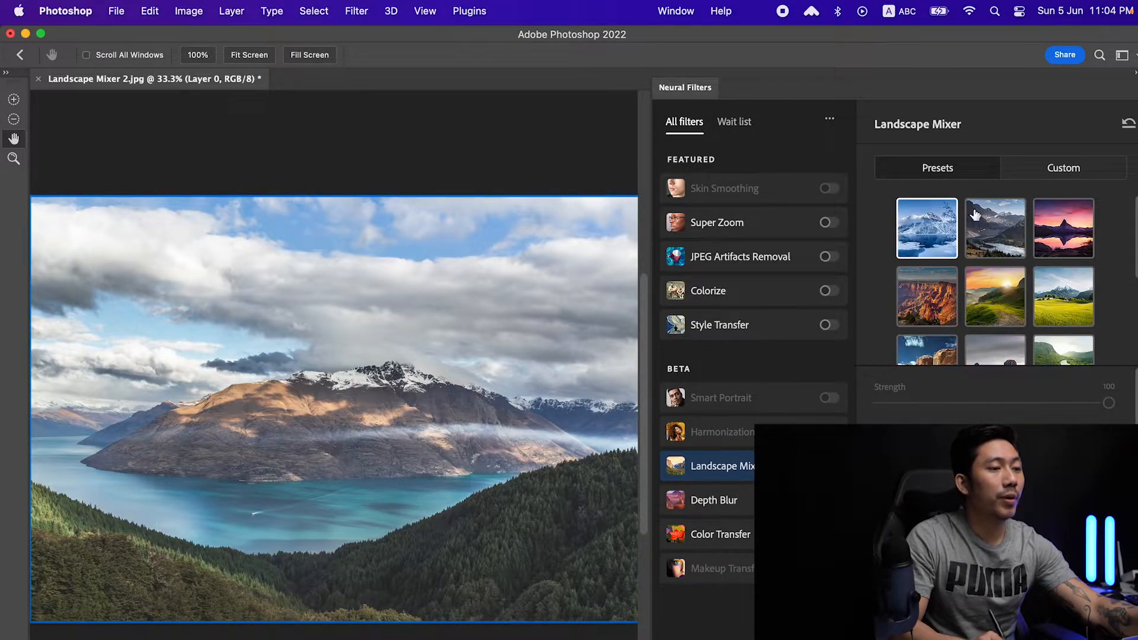
pyautogui.scroll(-3, 1133, 249)
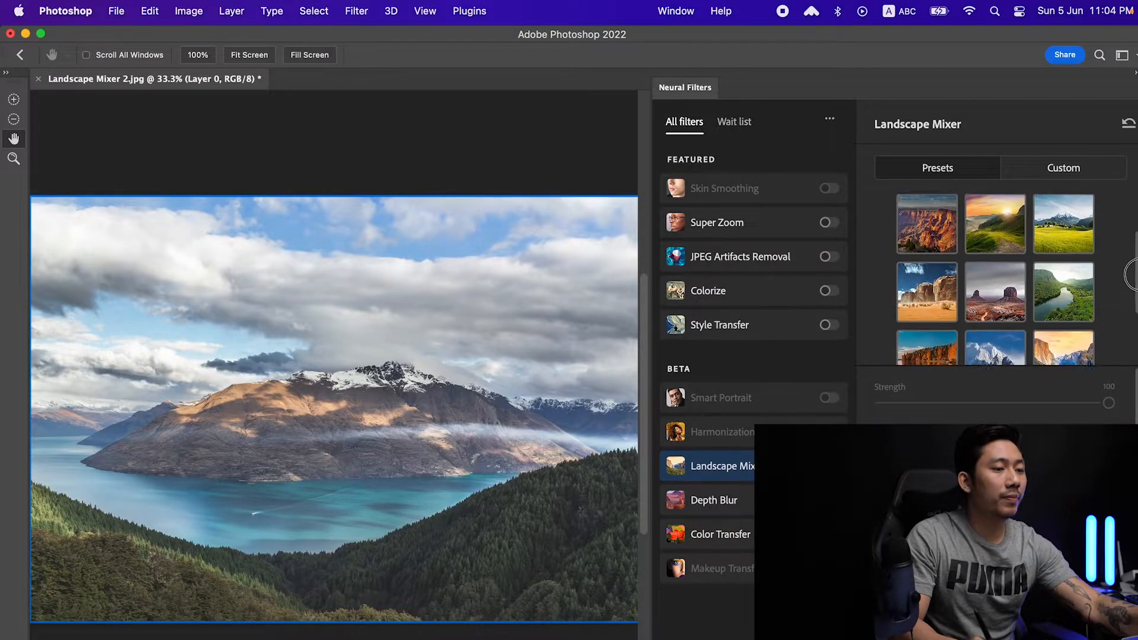
pyautogui.scroll(3, 1133, 249)
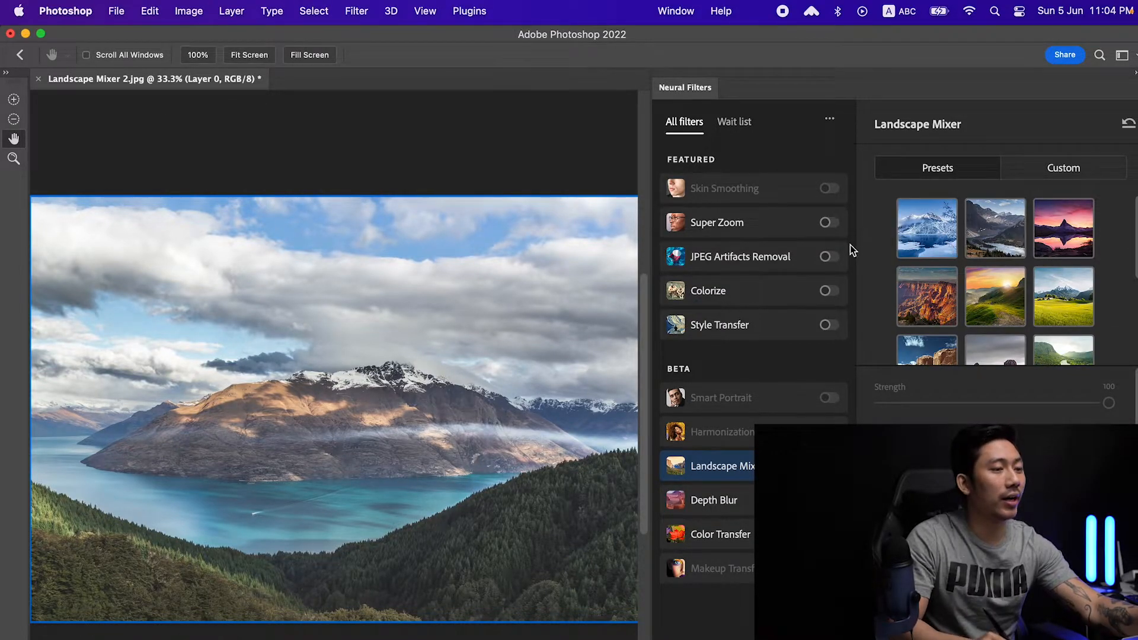
pyautogui.click(929, 237)
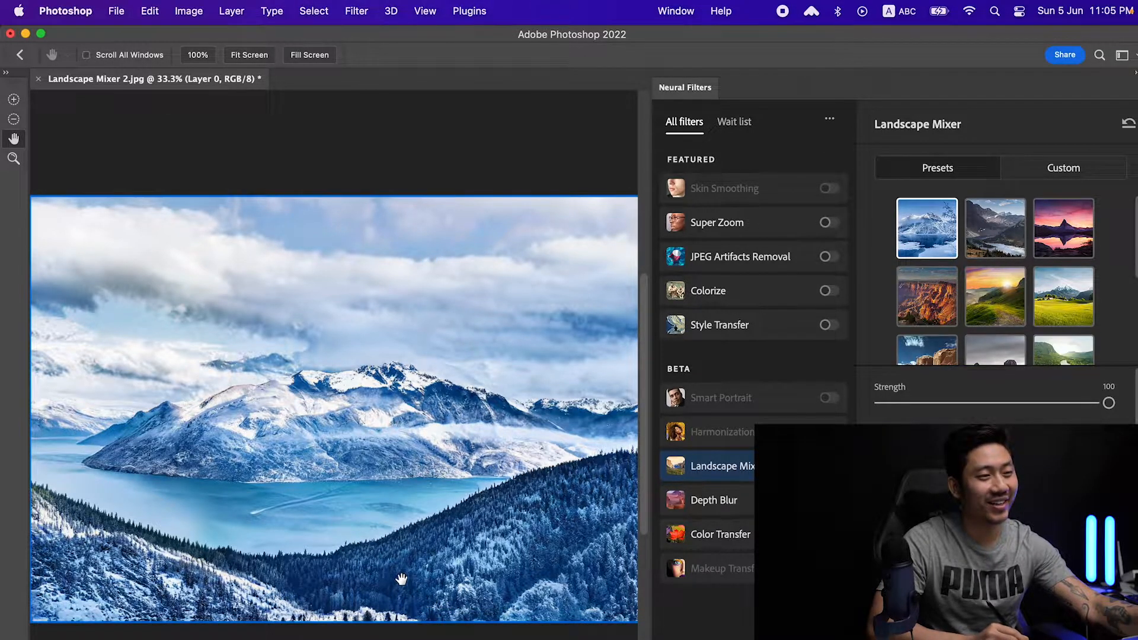
# - Try the dark rocky mountain, pink sunset, orange canyon and green sunrise hillside presets on the landscape
pyautogui.click(993, 227)
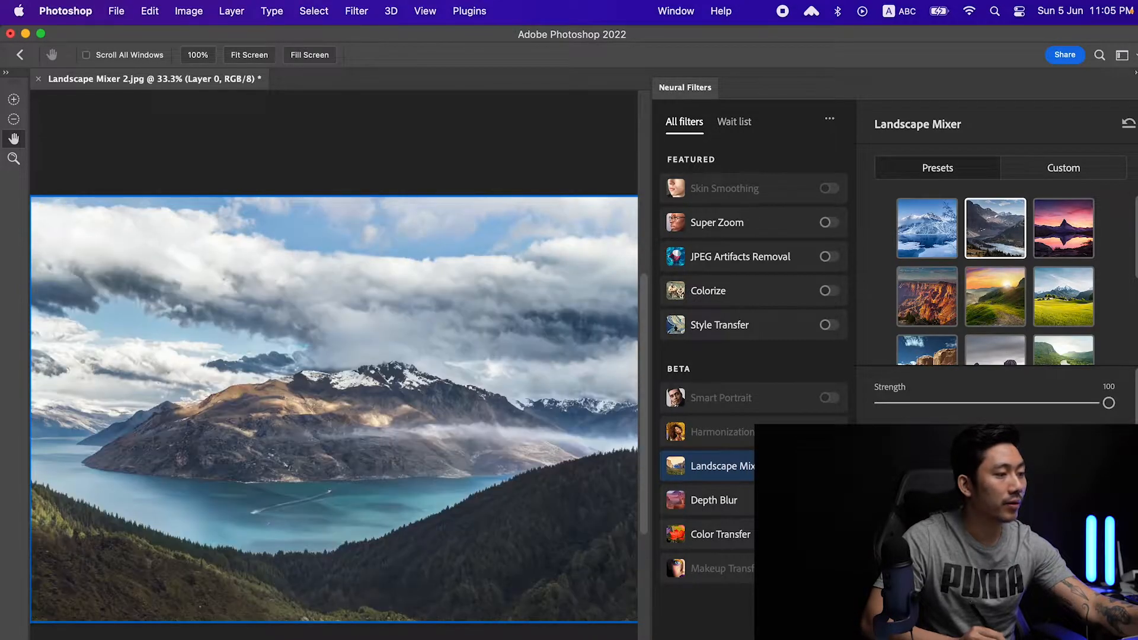
pyautogui.click(1067, 236)
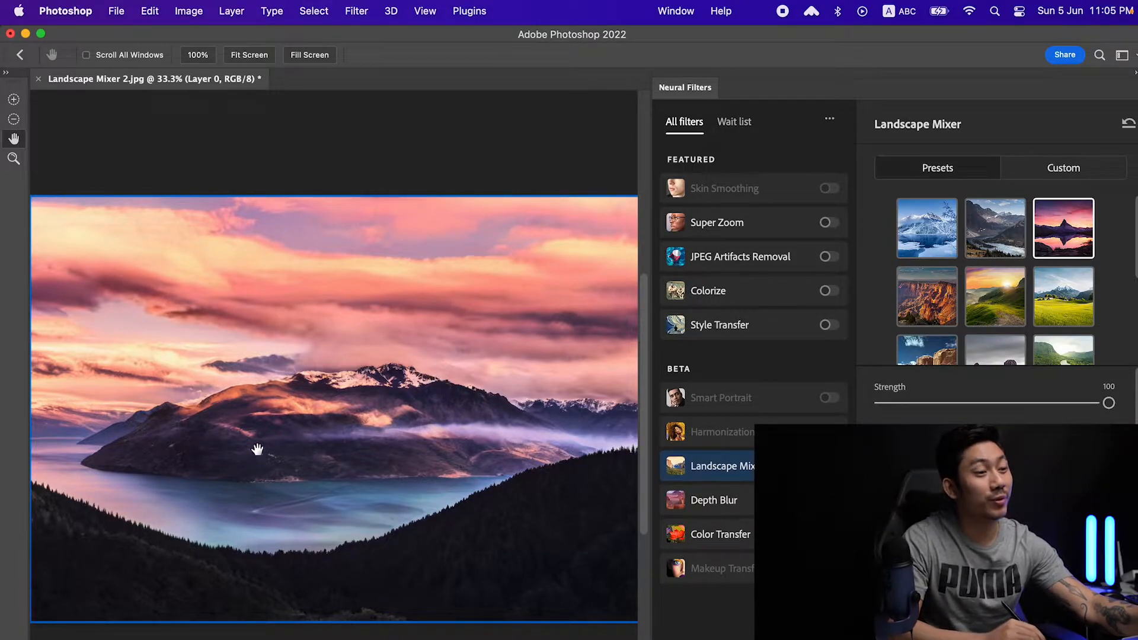
pyautogui.click(935, 301)
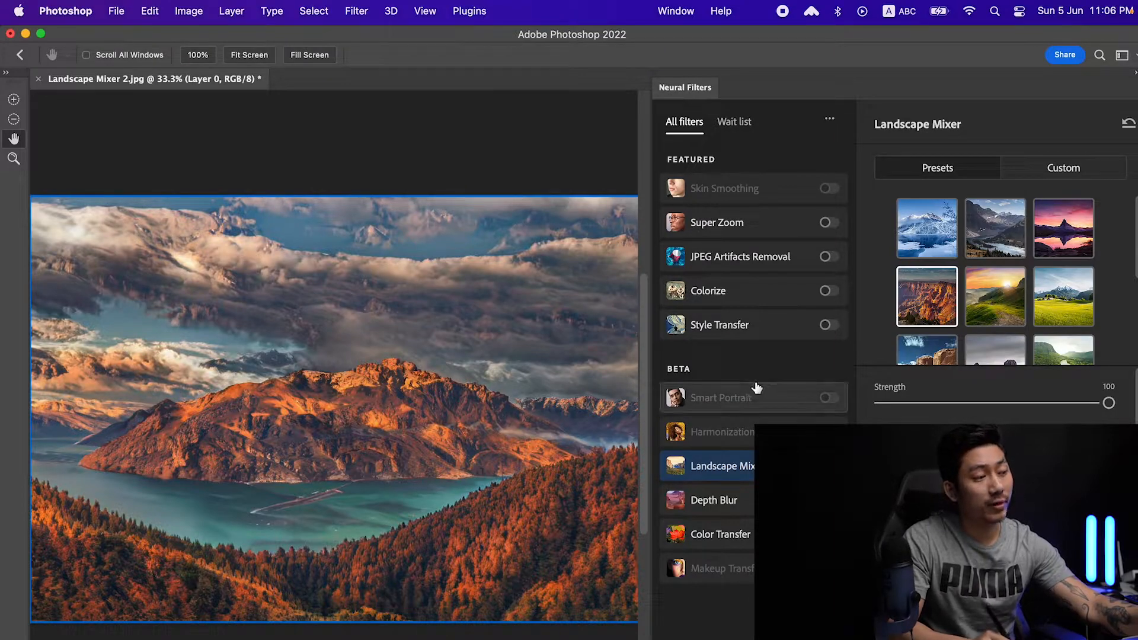
pyautogui.click(1007, 302)
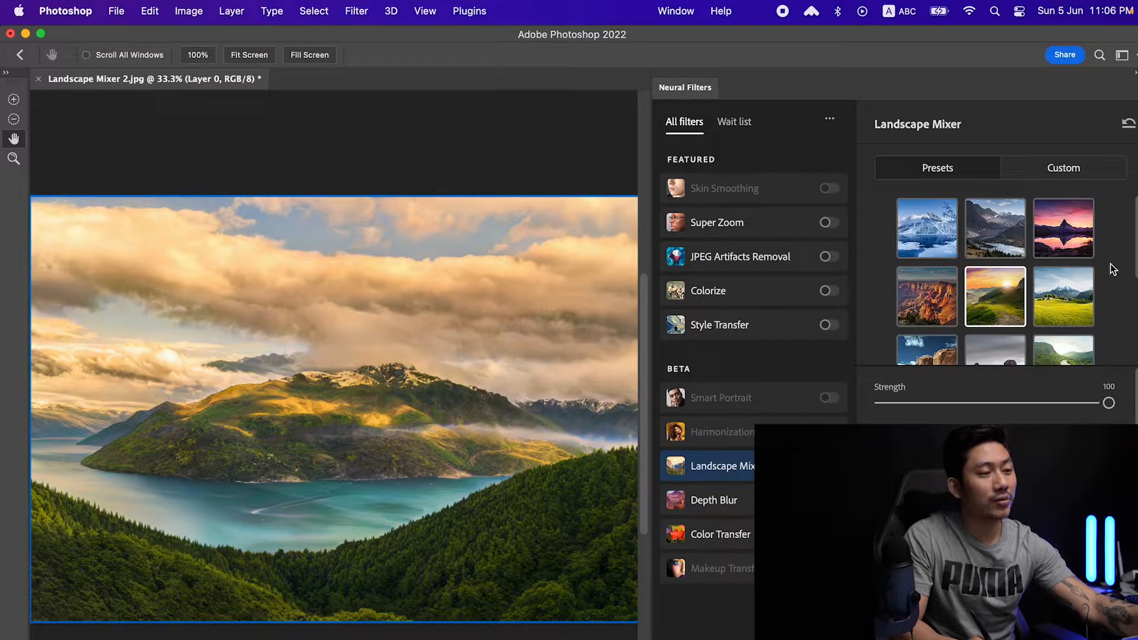
# - Try the red desert butte, green river valley, pink misty lake and sandy coastline presets on the landscape
pyautogui.scroll(-3, 1007, 279)
pyautogui.click(1005, 288)
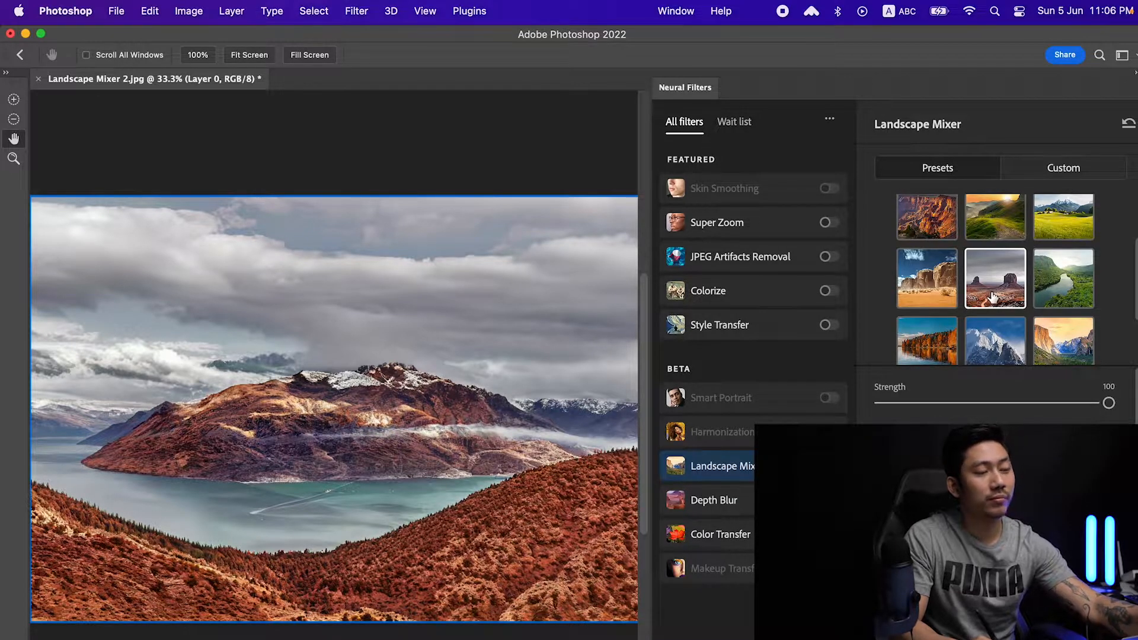
pyautogui.click(1070, 287)
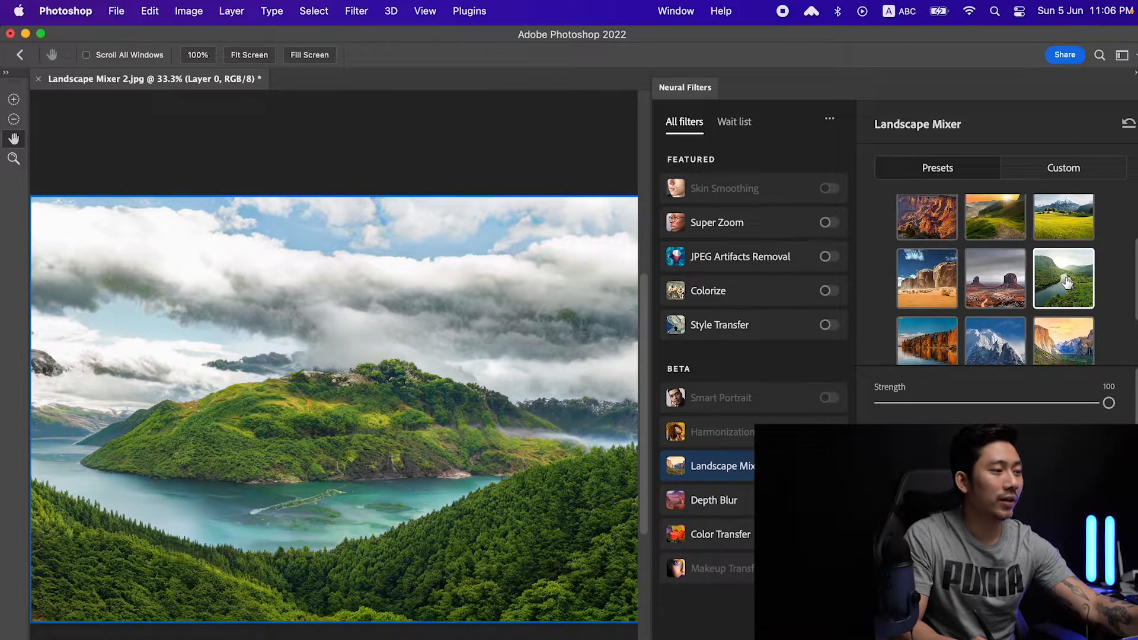
pyautogui.scroll(-3, 995, 279)
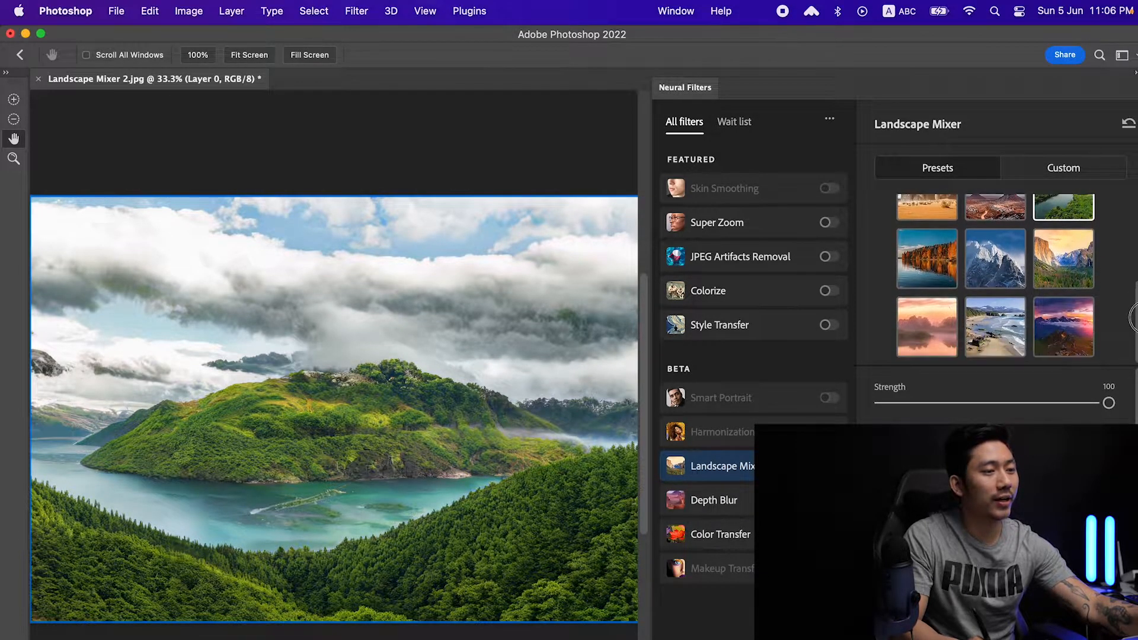
pyautogui.click(931, 336)
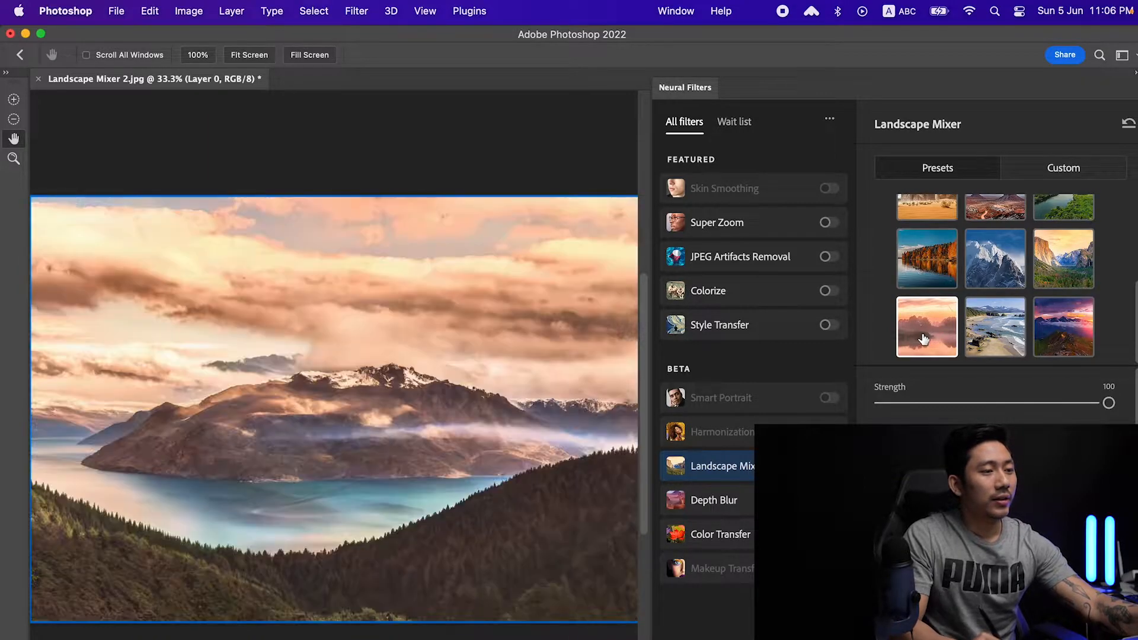
pyautogui.click(997, 332)
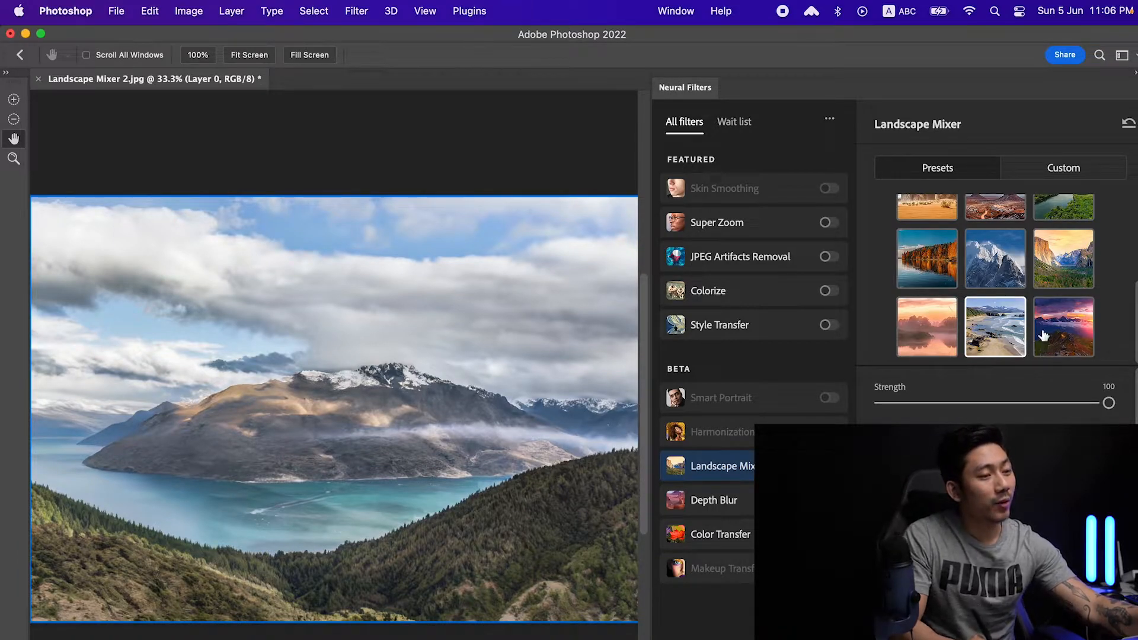
# - Reapply the green sunrise hillside preset, lower its strength to 39 and restore the strength to 100
pyautogui.moveTo(1135, 306); pyautogui.dragTo(1136, 219)
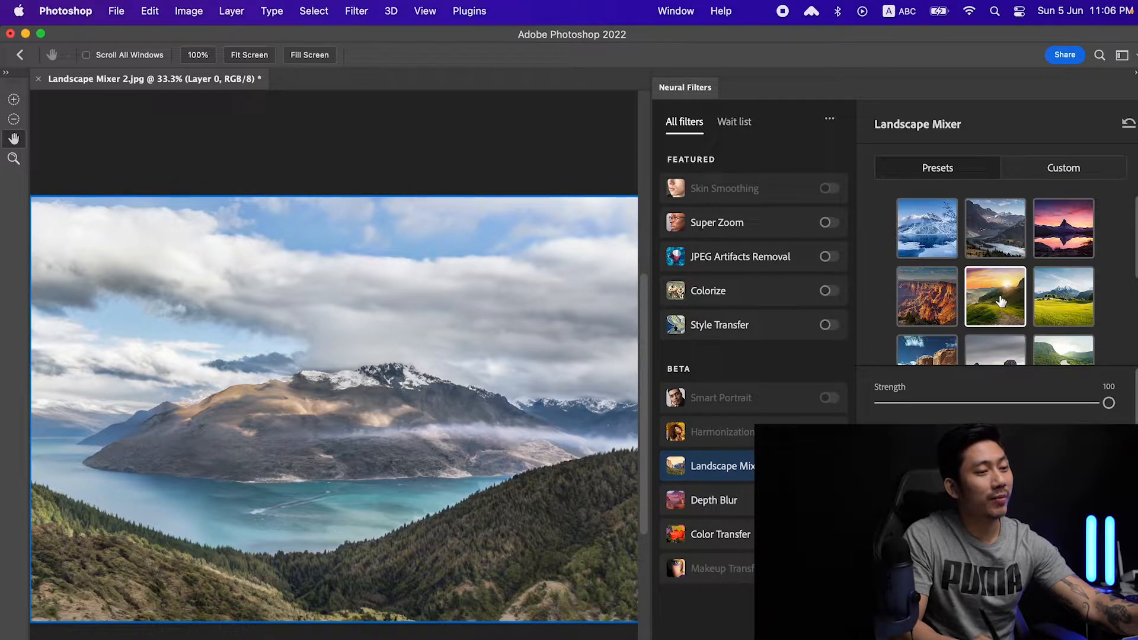
pyautogui.click(1001, 304)
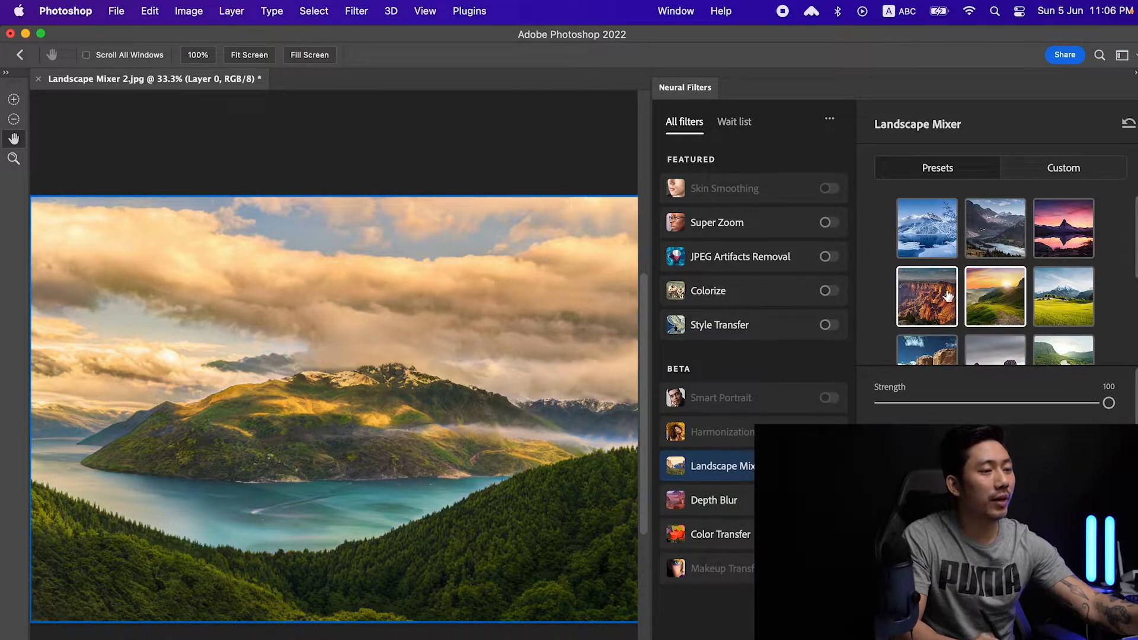
pyautogui.moveTo(1108, 403); pyautogui.dragTo(968, 403)
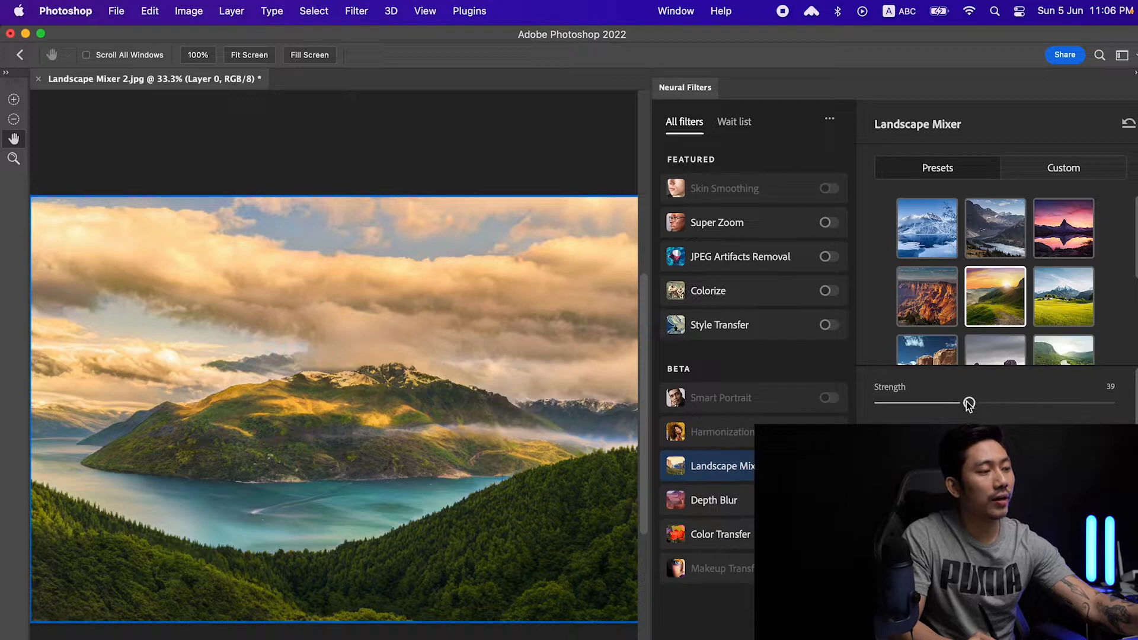
pyautogui.moveTo(969, 403); pyautogui.dragTo(1105, 403)
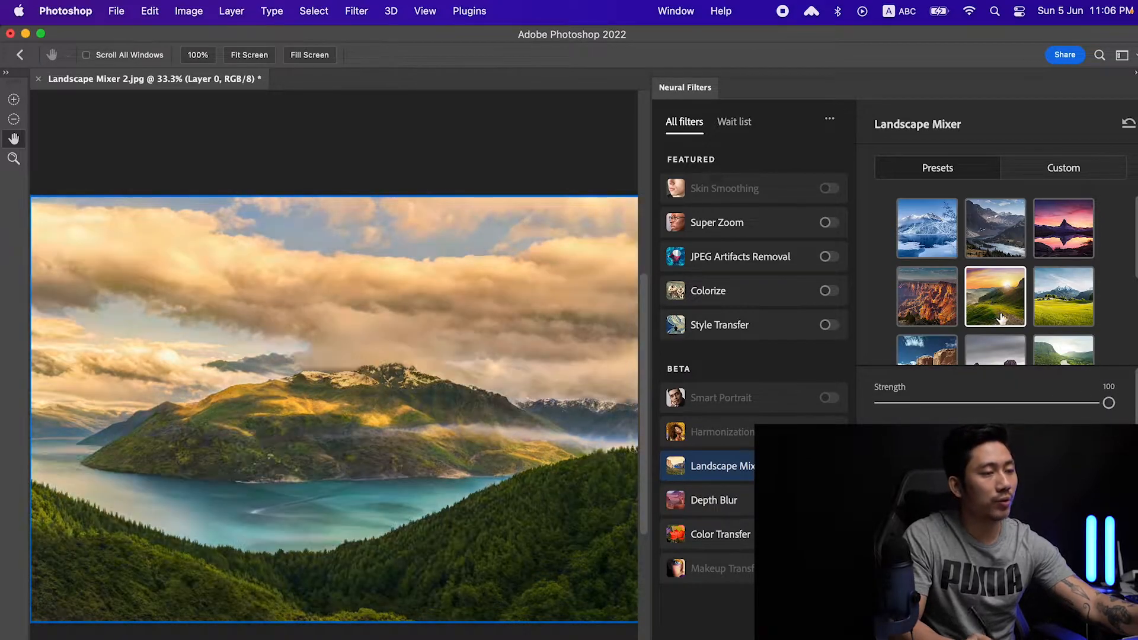
# - Apply the snowy blue mountain lake preset and look over the Day, Spring and Summer adjustments
pyautogui.scroll(-3, 912, 373)
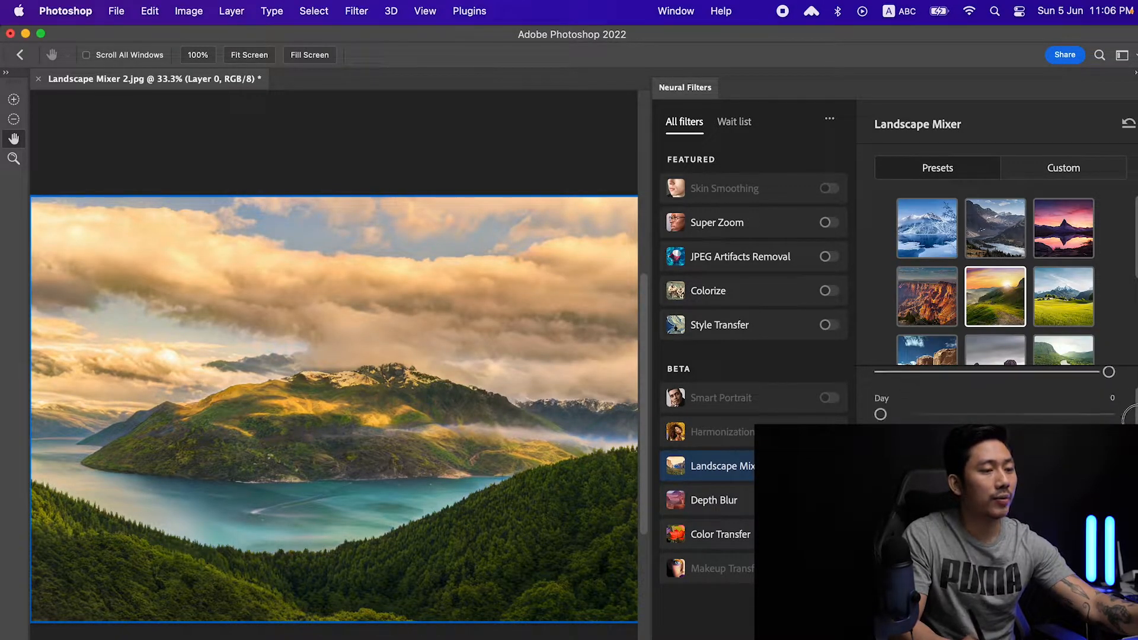
pyautogui.scroll(3, 995, 391)
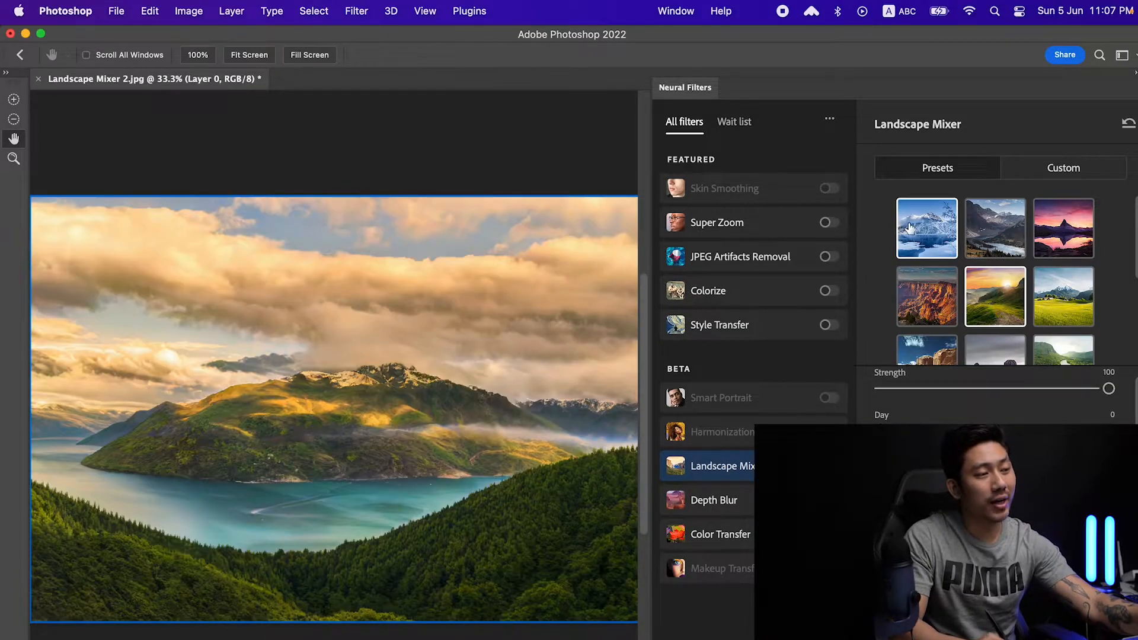
pyautogui.click(909, 228)
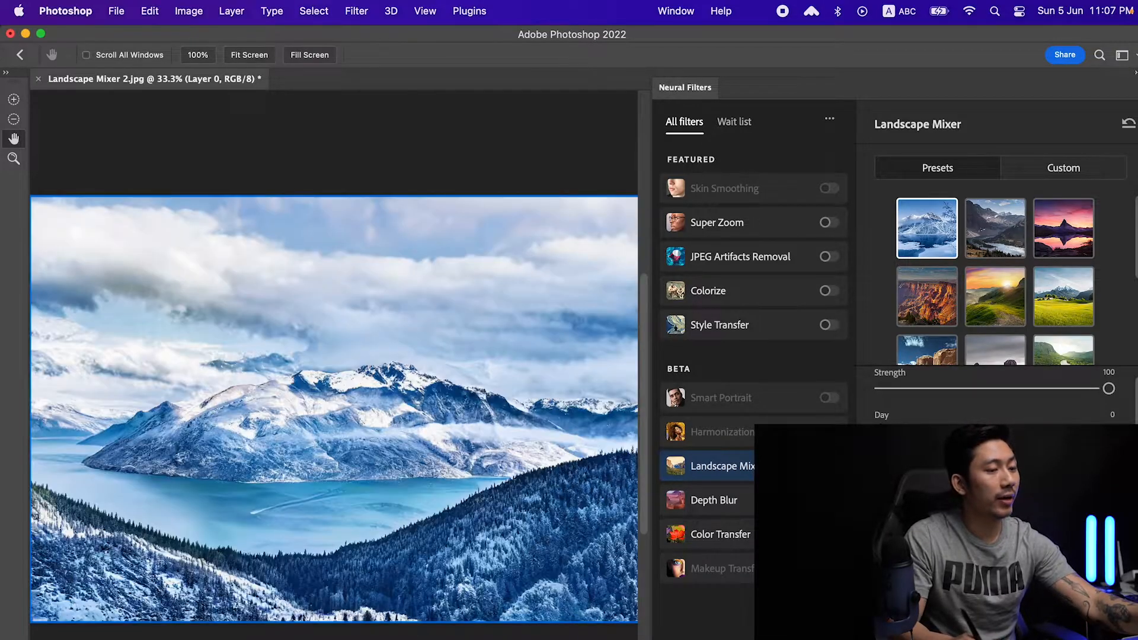
pyautogui.scroll(-4, 994, 394)
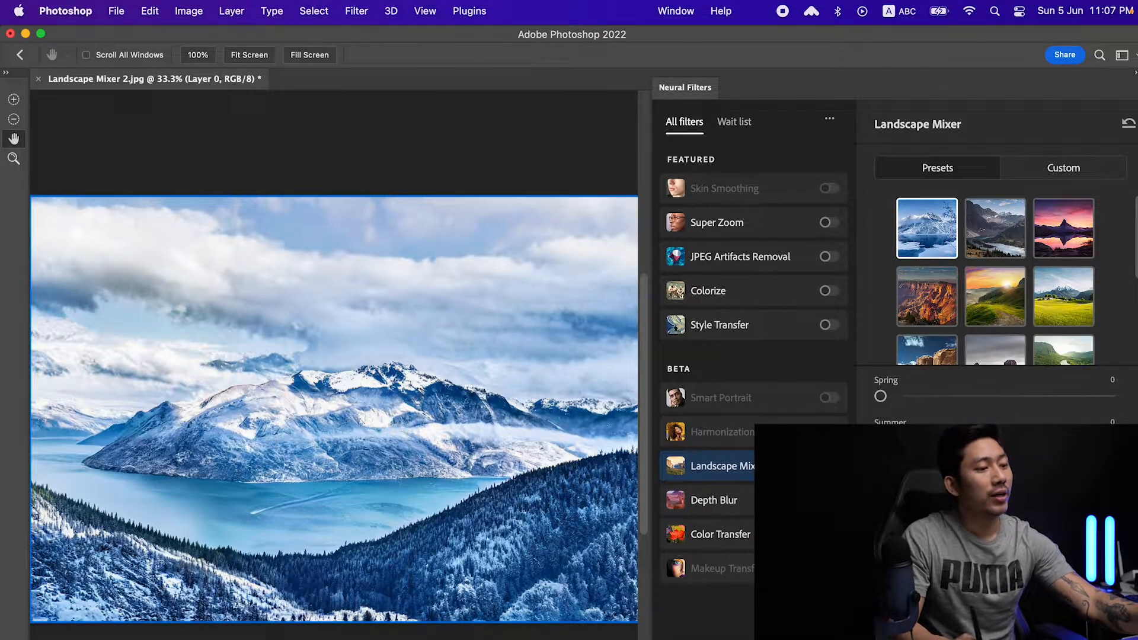
pyautogui.scroll(3, 1131, 418)
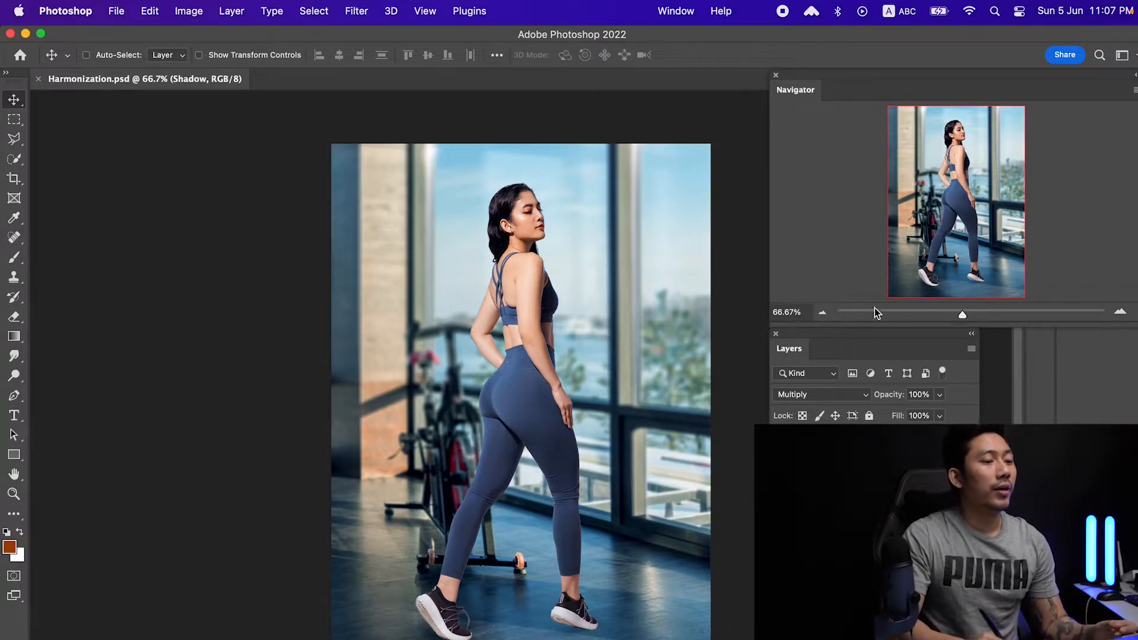
# - Toggle the visibility of the Shadow layer in Harmonization.psd to compare the composite with and without it
pyautogui.press('super+comma')
pyautogui.press('super+comma')
pyautogui.press('super+comma')
pyautogui.press('super+comma')
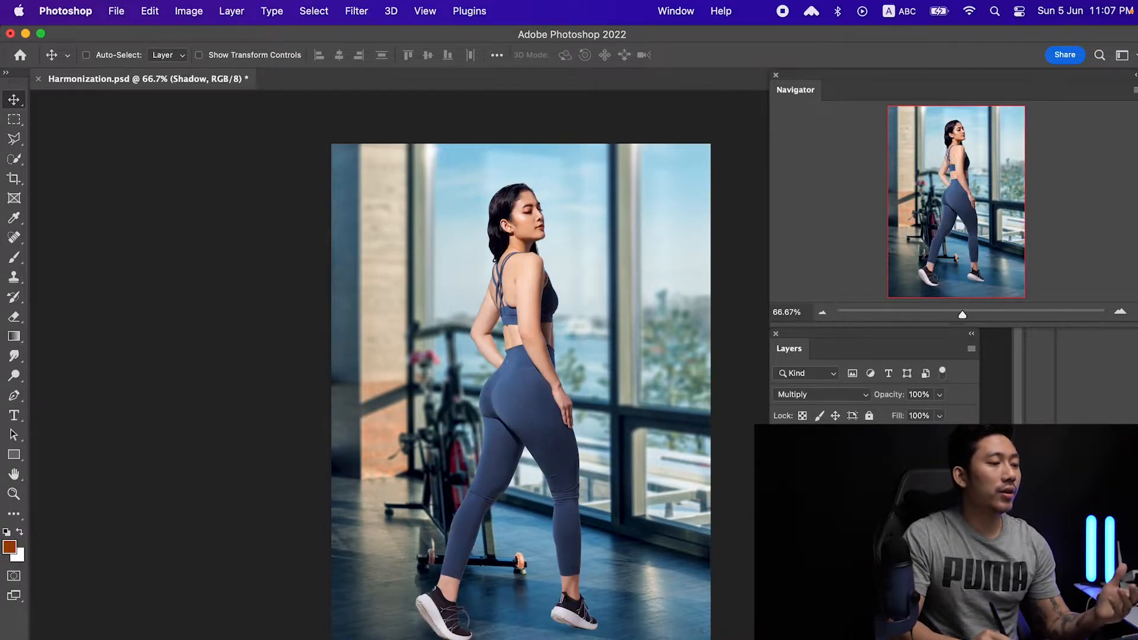
pyautogui.press('super+comma')
pyautogui.press('super+comma')
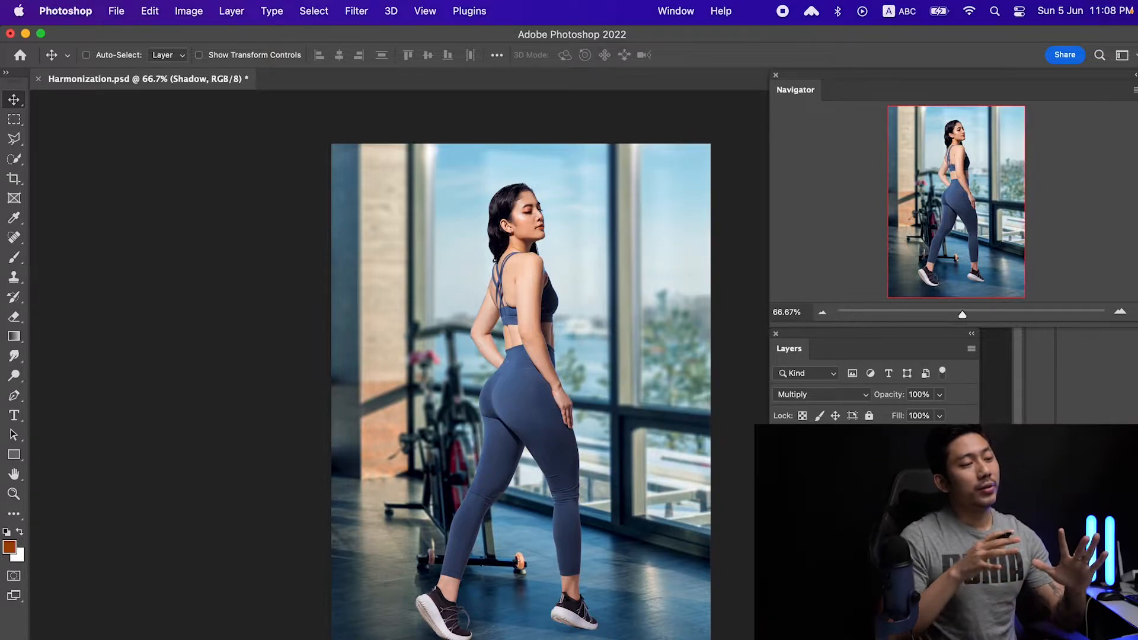
# - Select the Model layer and look over the image adjustments and filters available for it
pyautogui.click(835, 462)
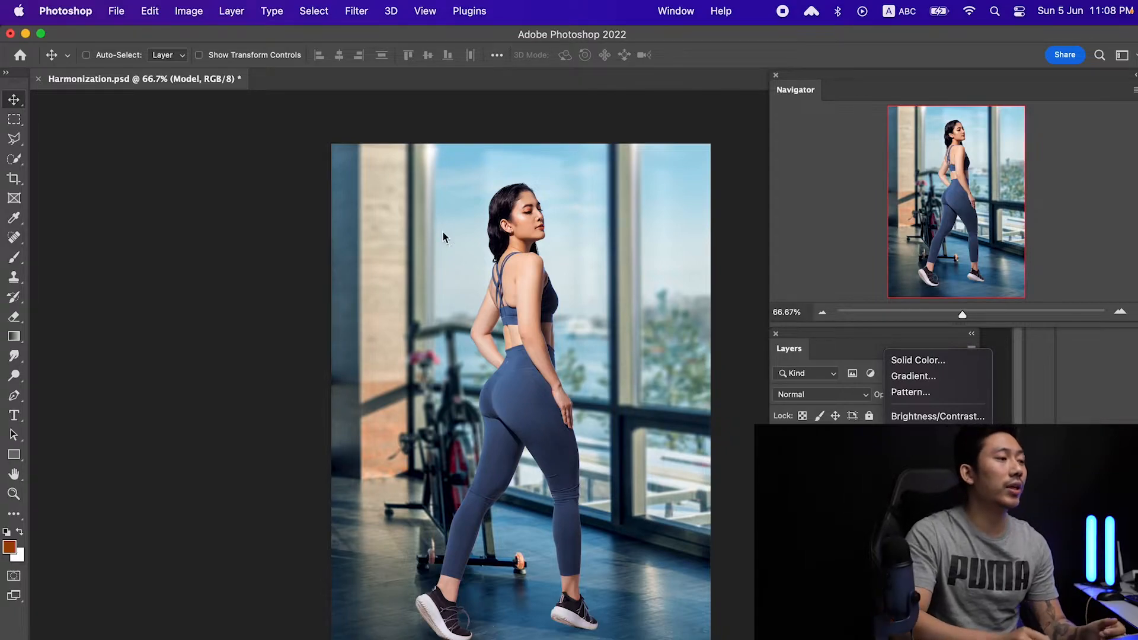
pyautogui.click(193, 11)
pyautogui.moveTo(258, 68)
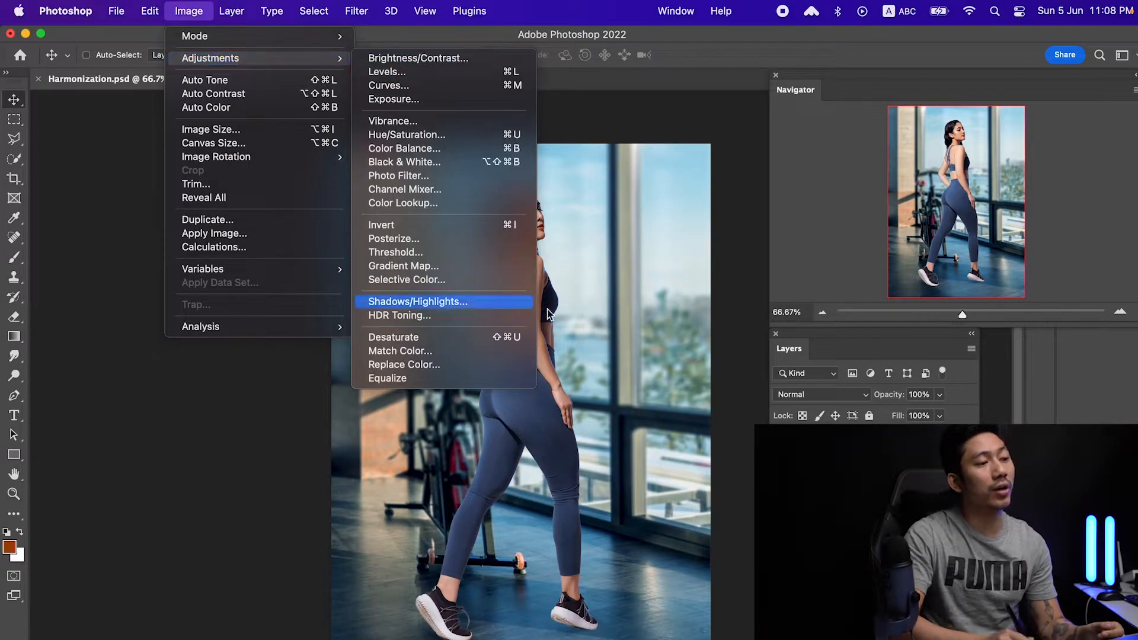
pyautogui.click(660, 285)
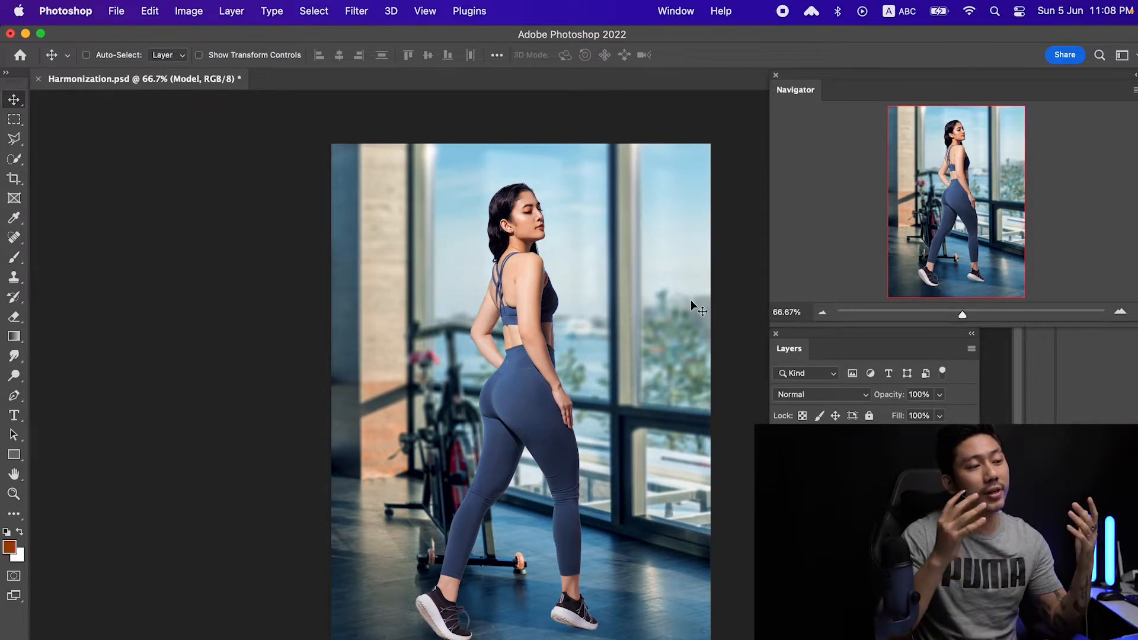
pyautogui.click(356, 11)
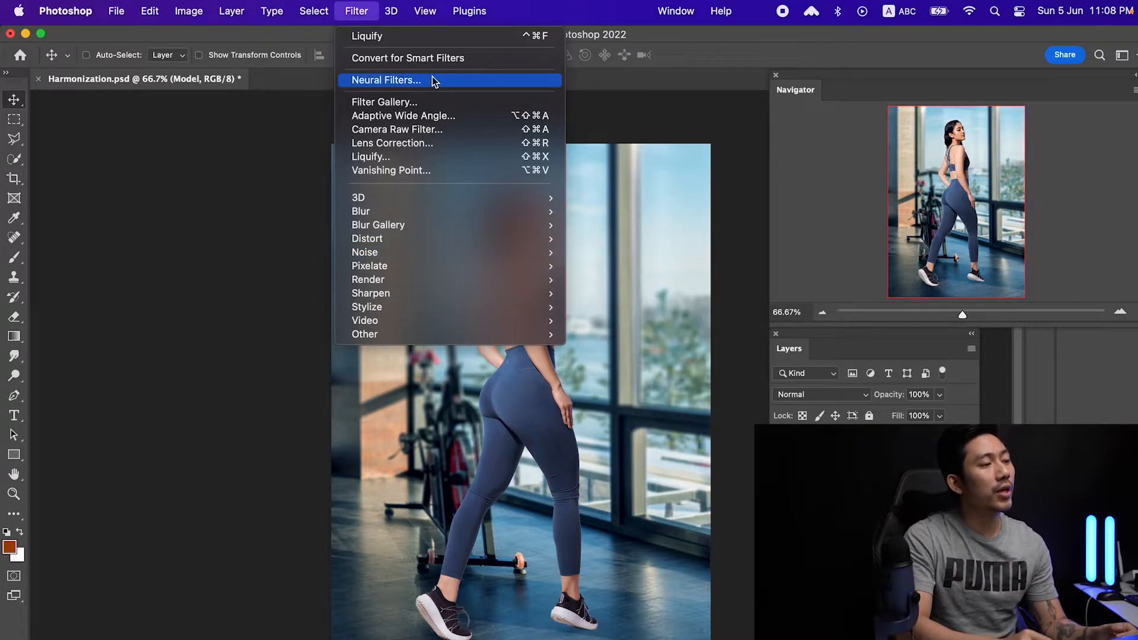
pyautogui.click(687, 338)
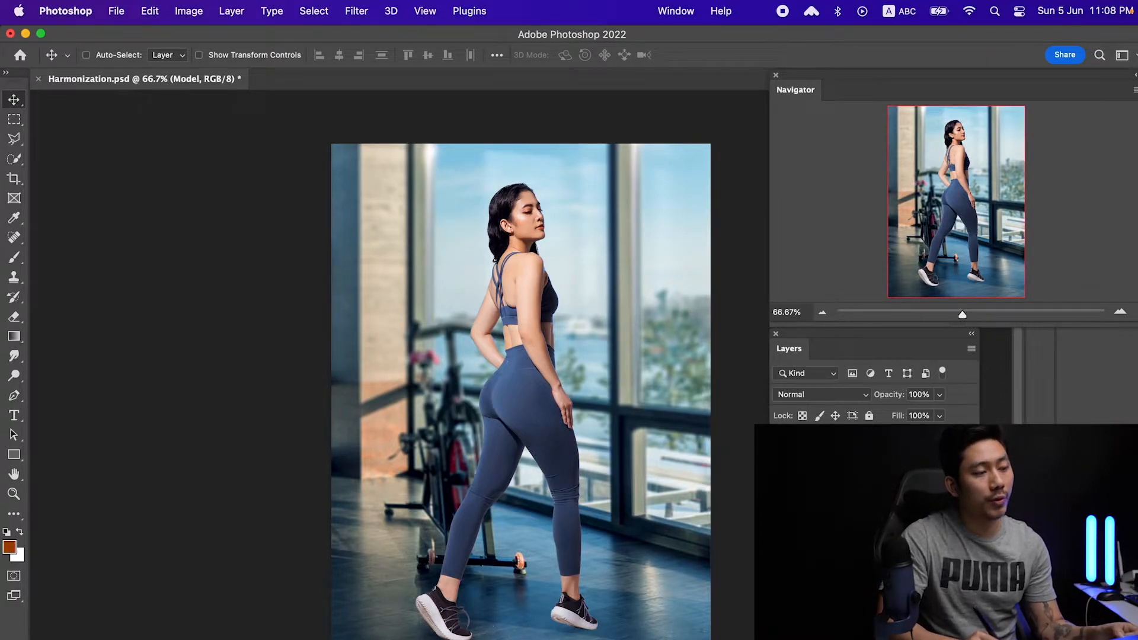
# - Enable the Harmonization neural filter on the model, using the Gym 1 layer as the reference image
pyautogui.click(356, 11)
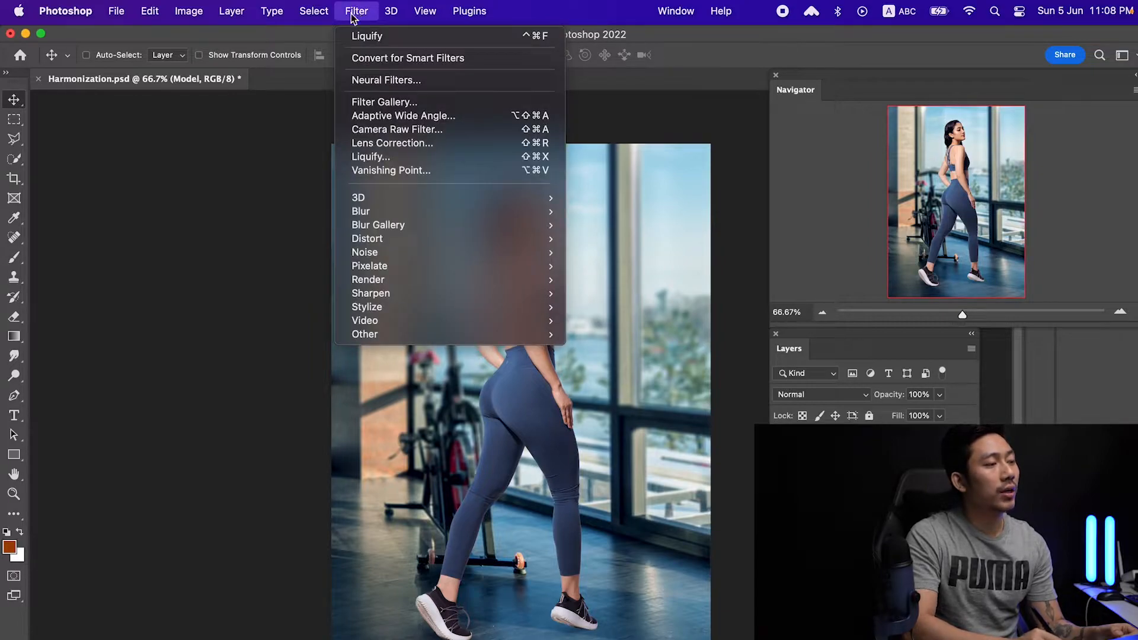
pyautogui.click(376, 80)
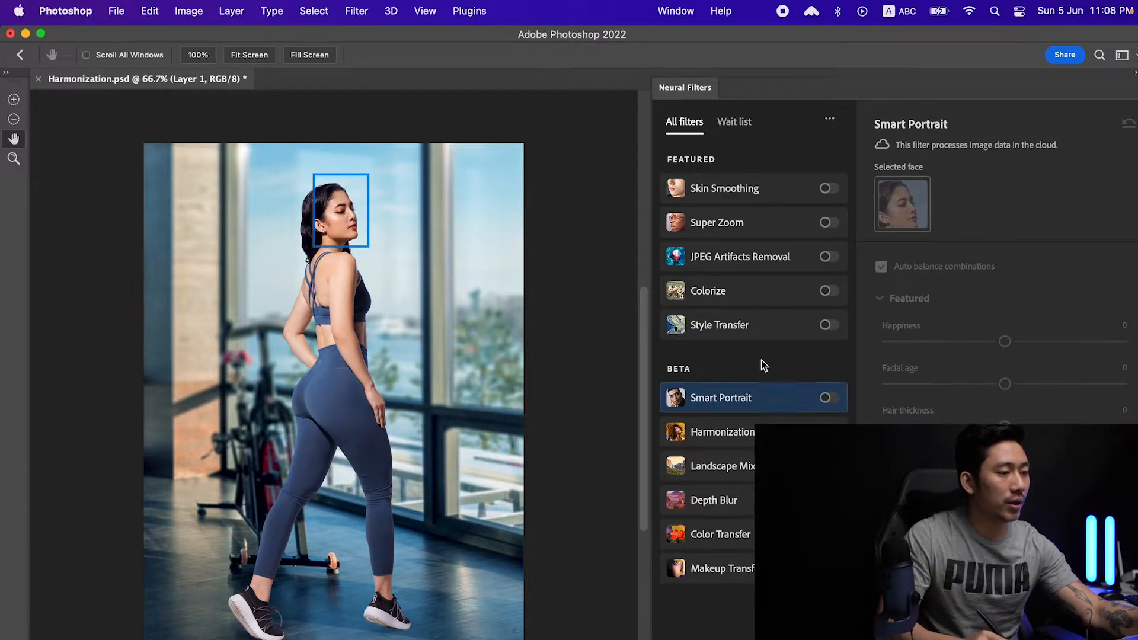
pyautogui.click(766, 423)
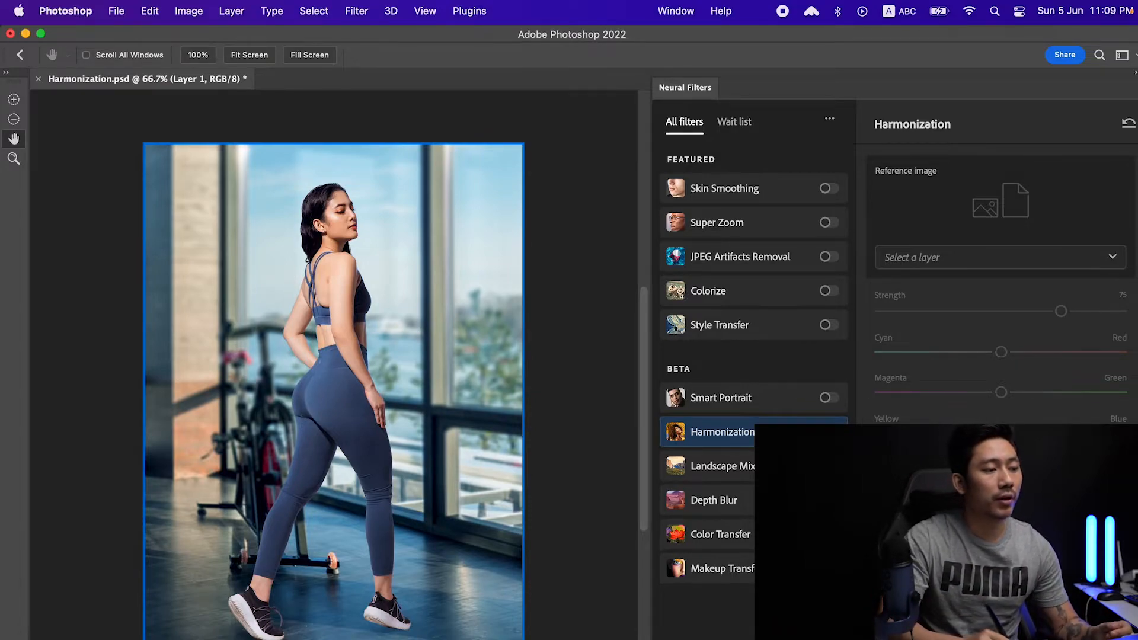
pyautogui.click(942, 257)
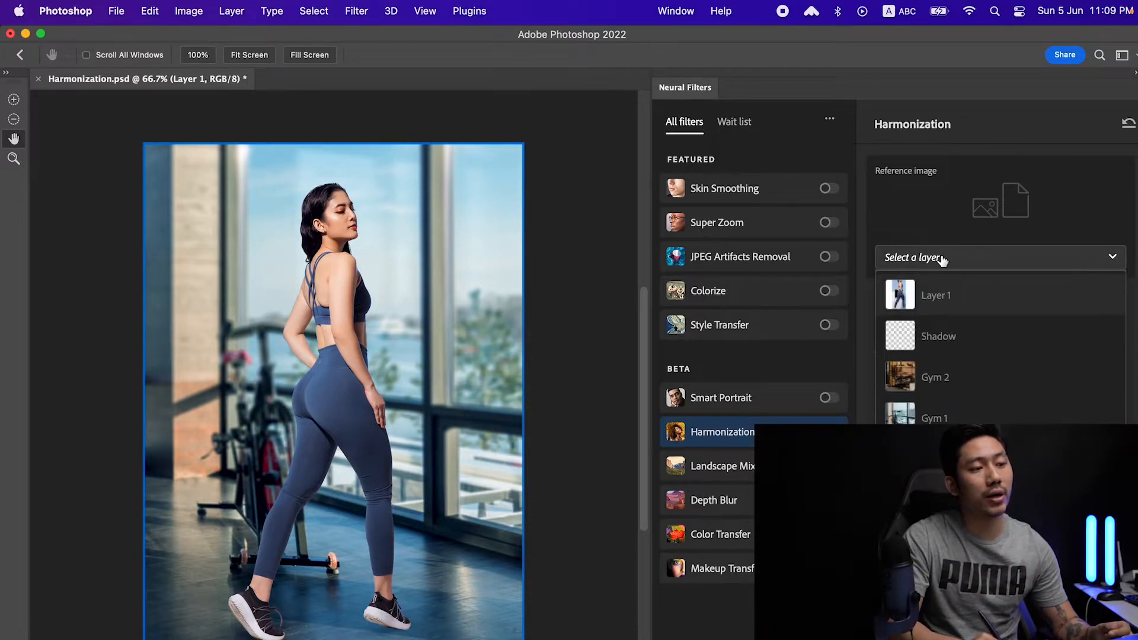
pyautogui.click(945, 416)
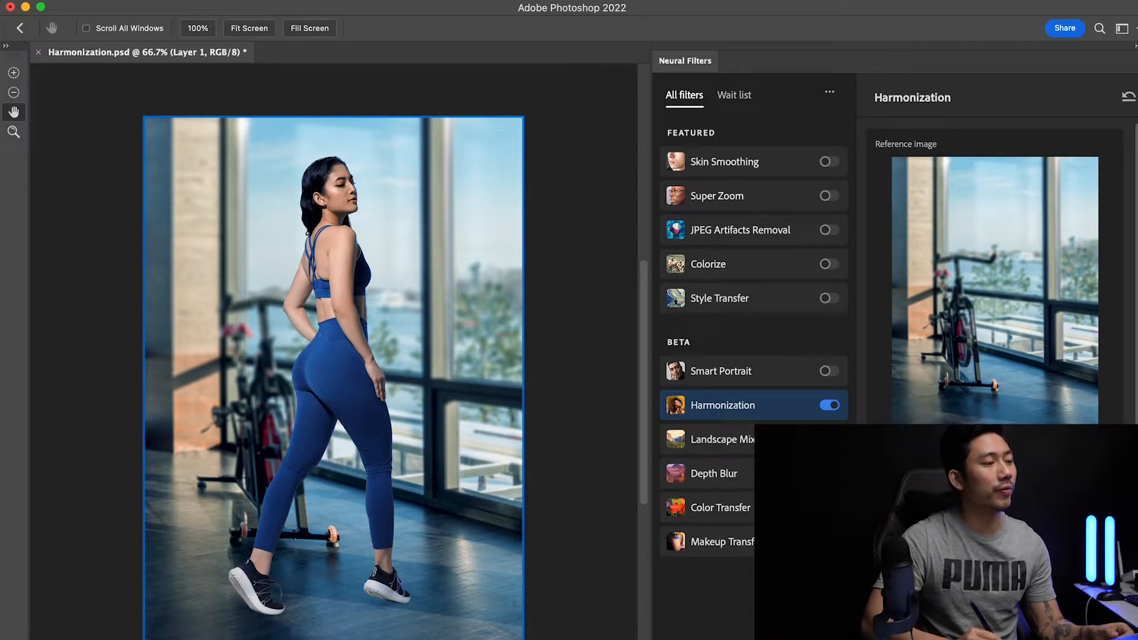
# - Apply the harmonization result as a new layer and toggle that layer's visibility to compare the model, leaving it hidden
pyautogui.click(659, 639)
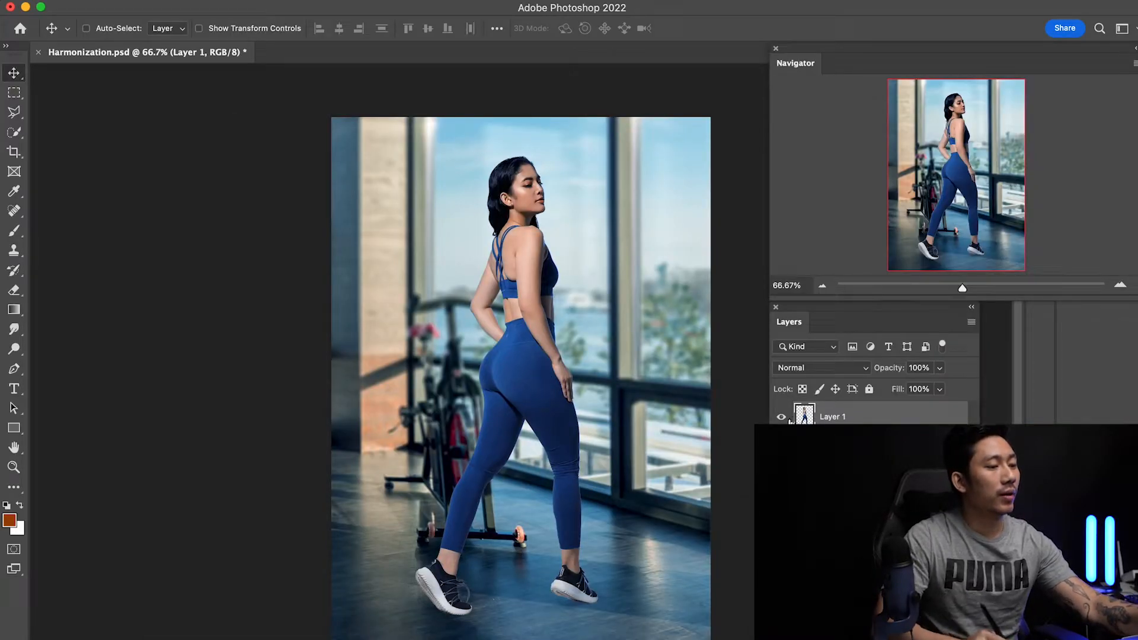
pyautogui.click(782, 418)
pyautogui.click(782, 417)
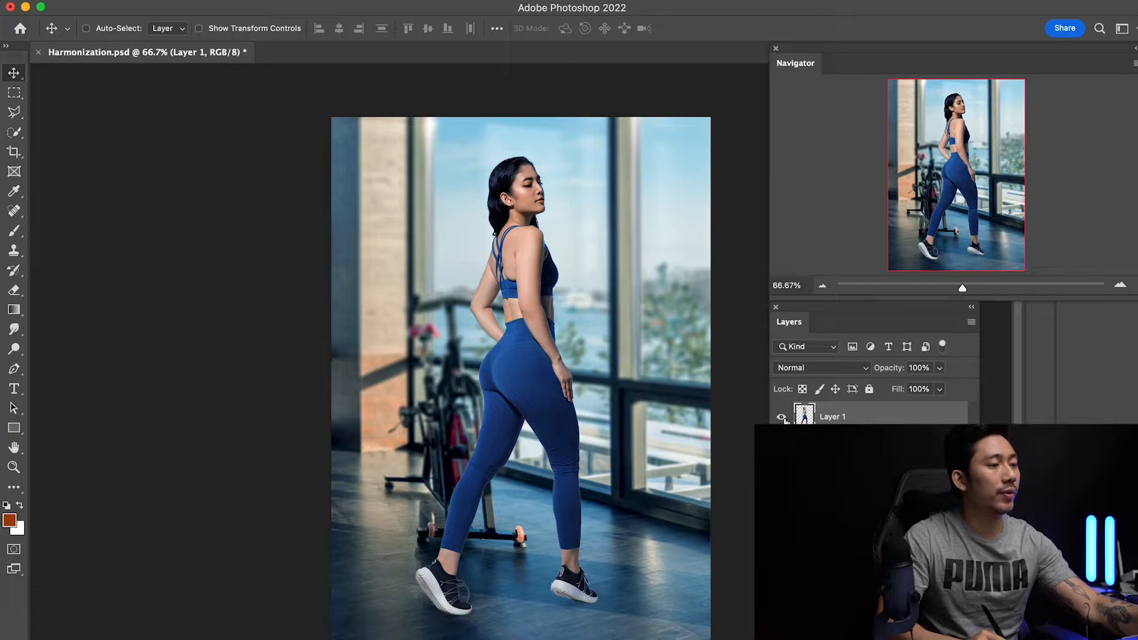
pyautogui.click(781, 417)
# - Enable the Harmonization neural filter on the Model layer, using the Gym 2 layer as the reference image
pyautogui.click(833, 444)
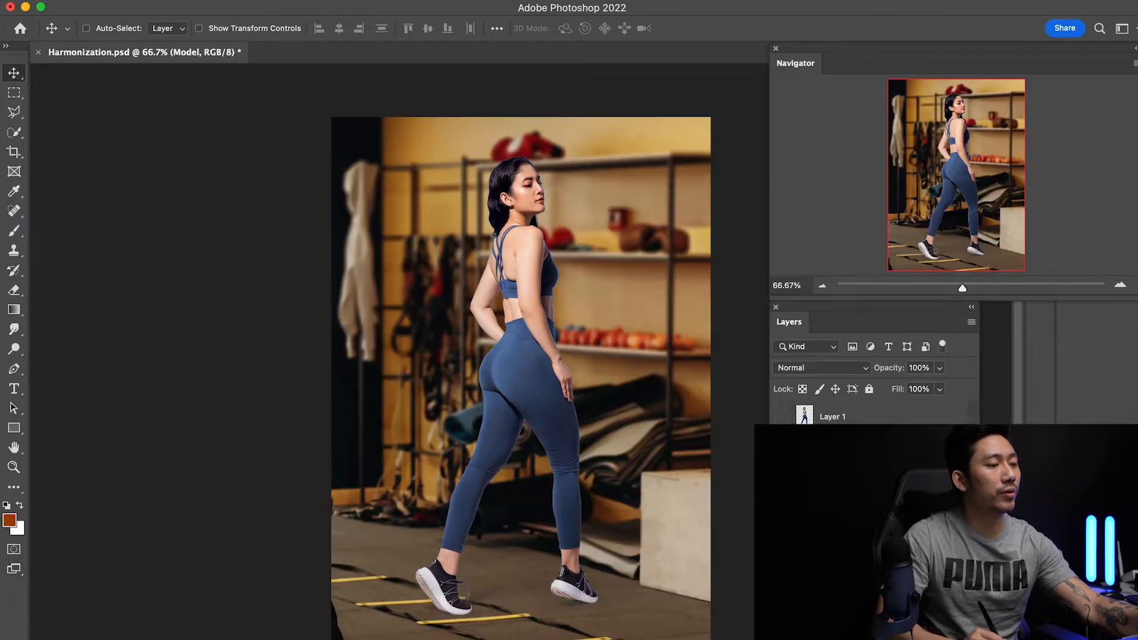
pyautogui.click(832, 472)
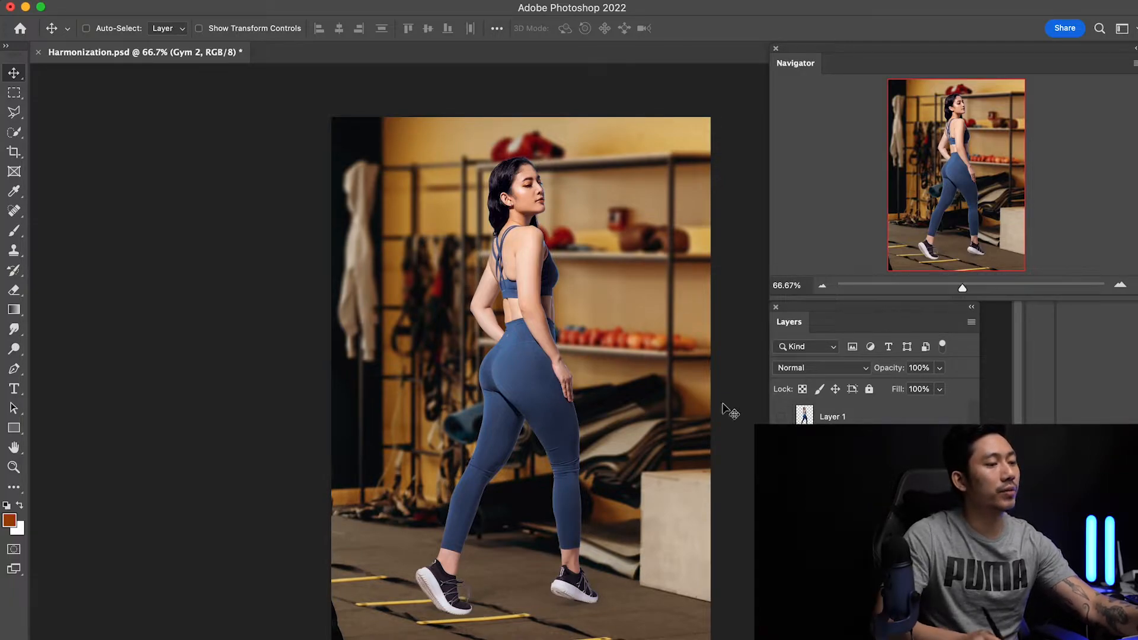
pyautogui.click(832, 445)
pyautogui.click(355, 1)
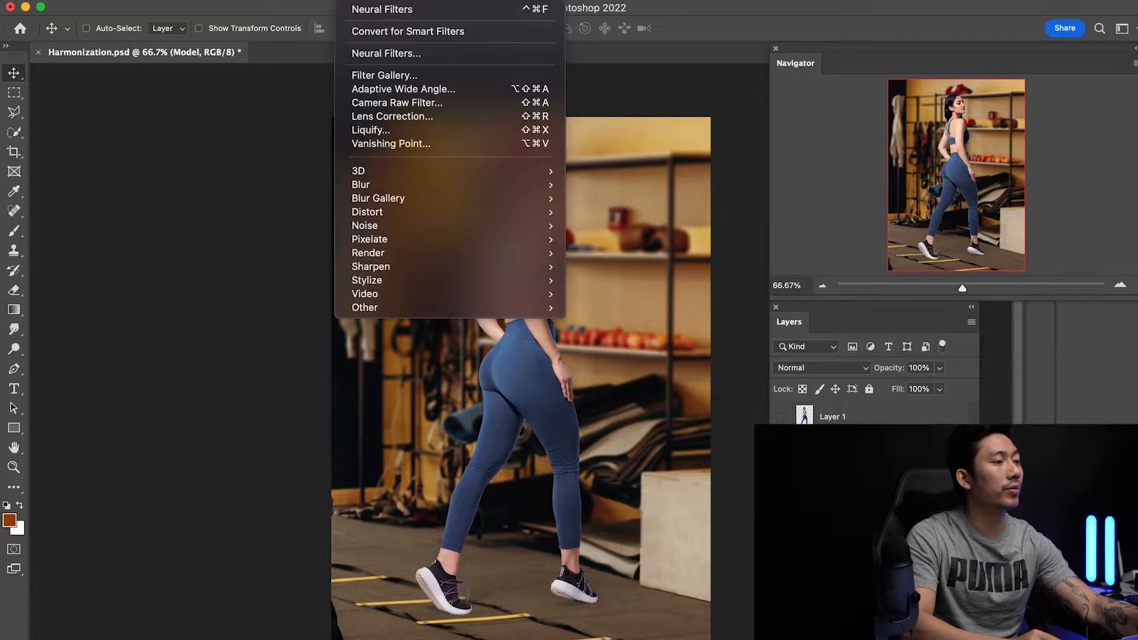
pyautogui.click(394, 54)
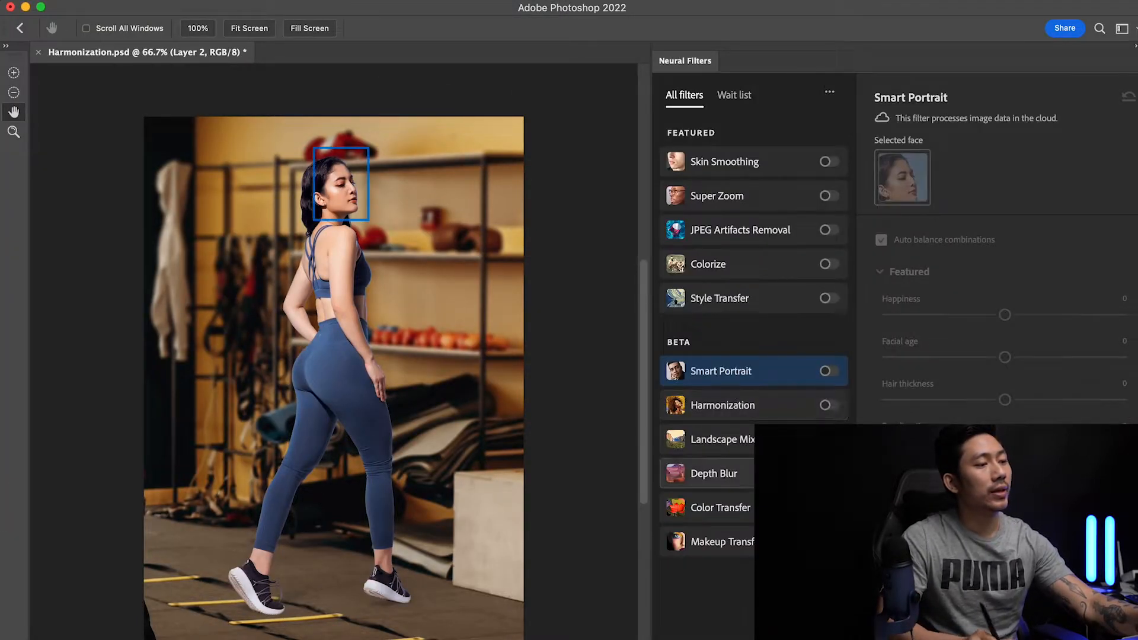
pyautogui.click(829, 406)
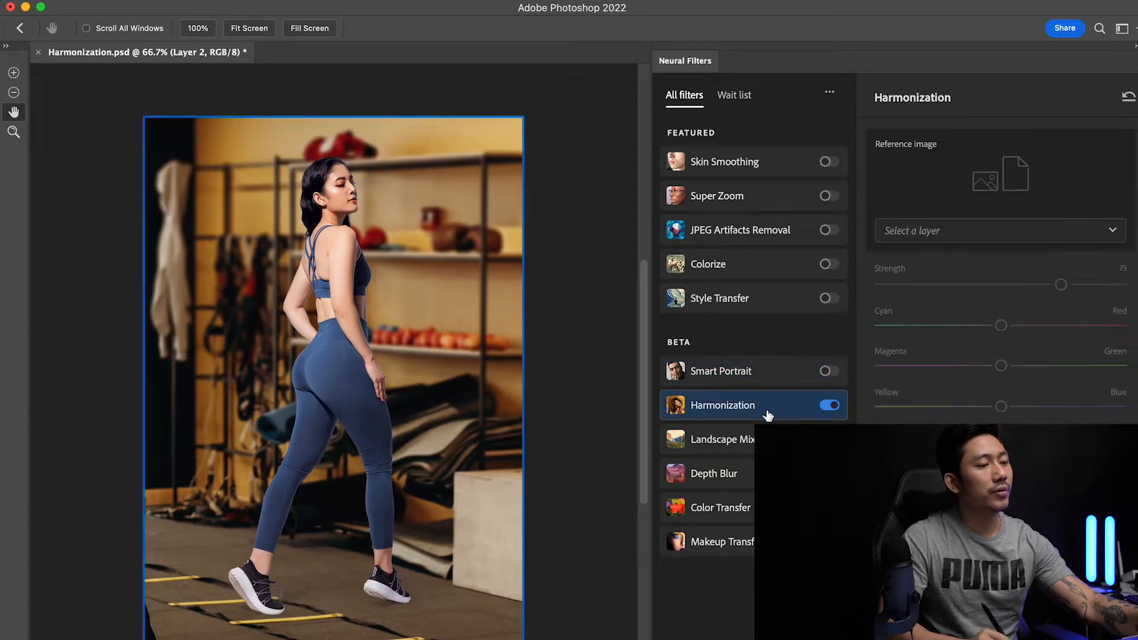
pyautogui.click(914, 233)
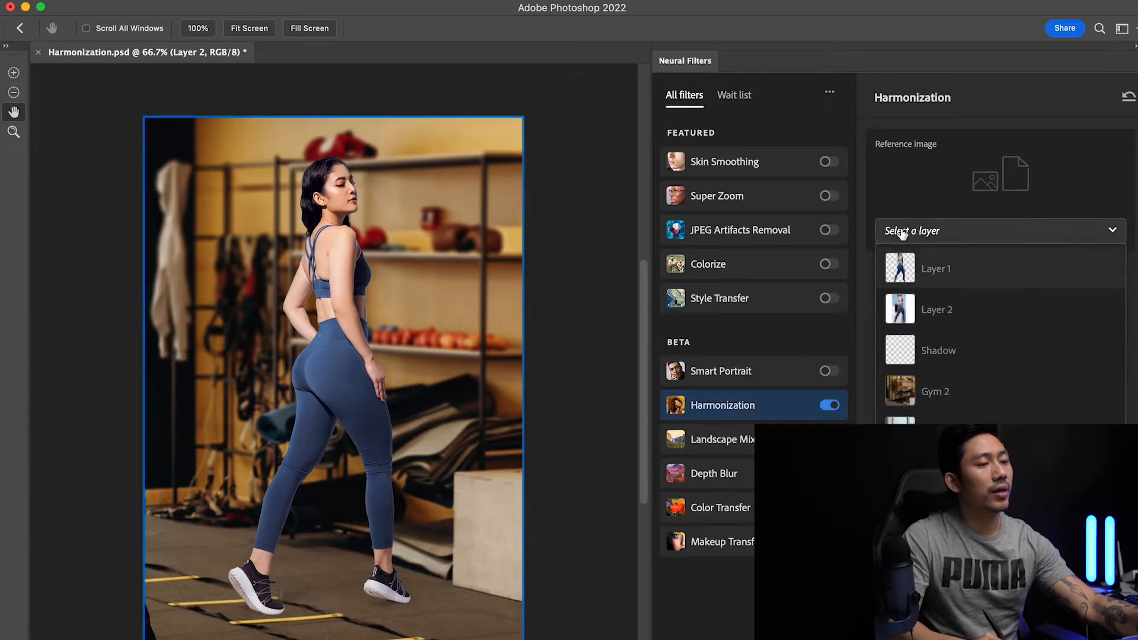
pyautogui.click(930, 395)
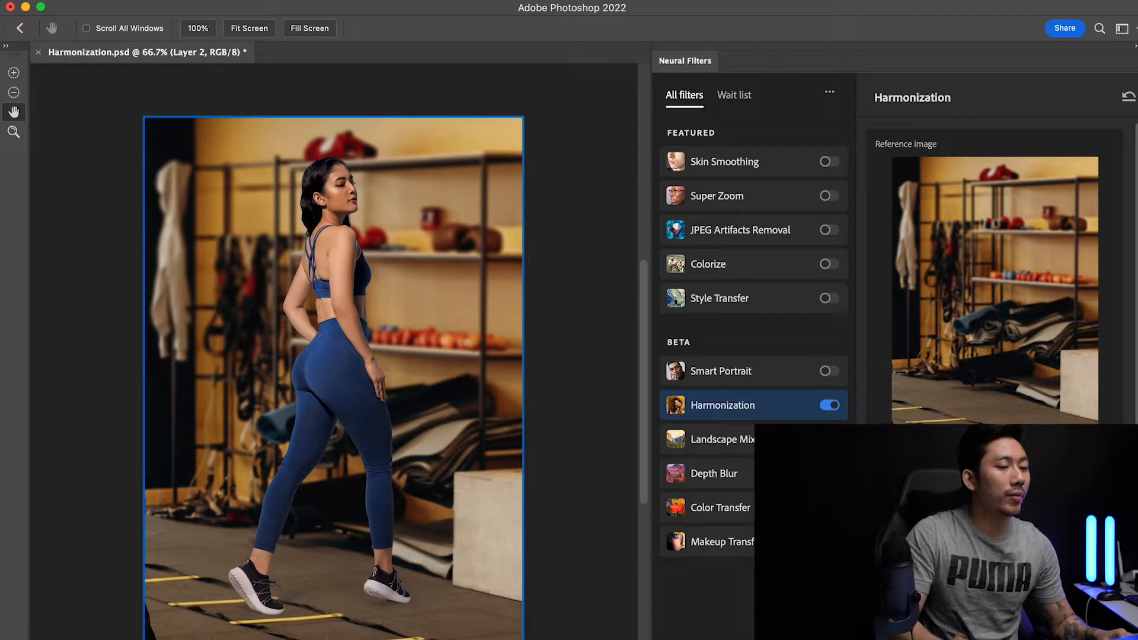
# - Set the Harmonization strength to 100 and confirm the filter
pyautogui.scroll(-2, 994, 266)
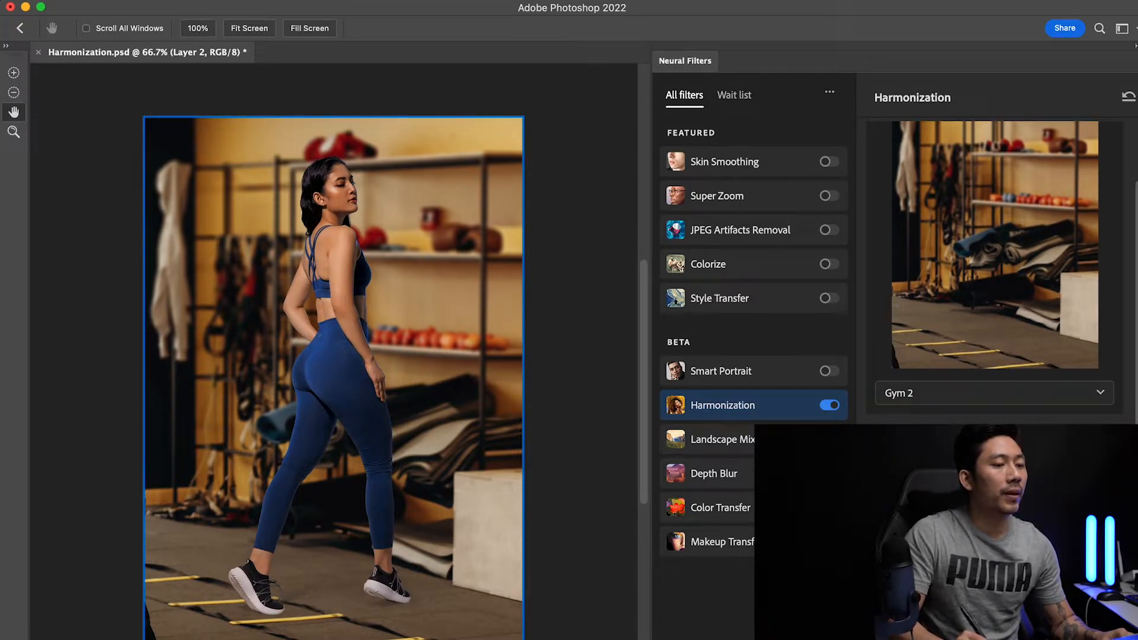
pyautogui.scroll(-3, 994, 267)
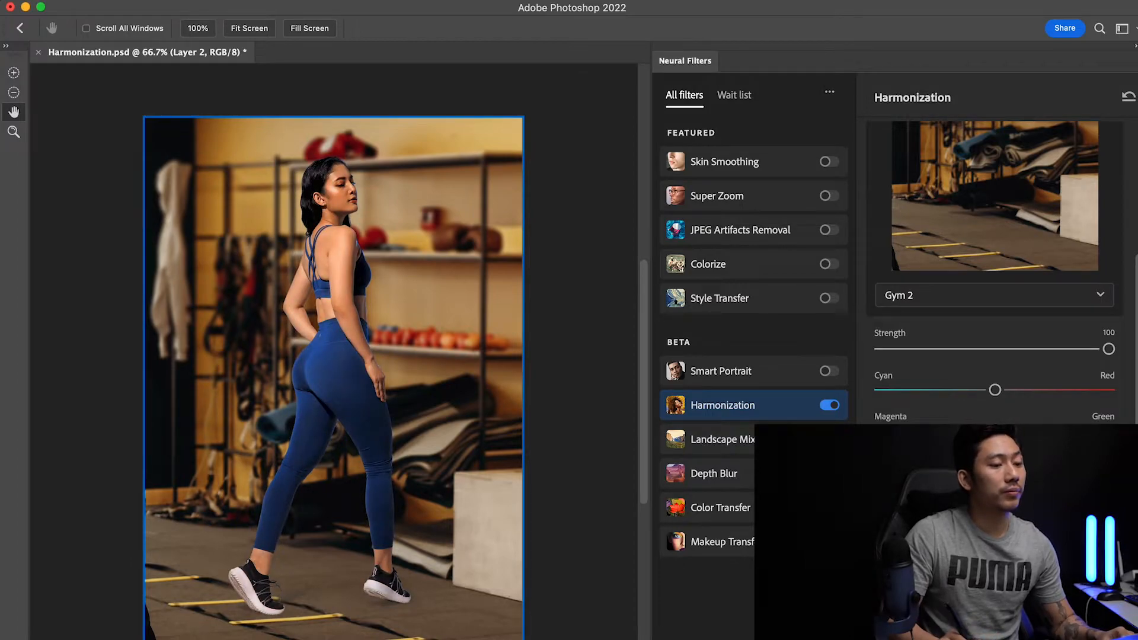
pyautogui.press('Return')
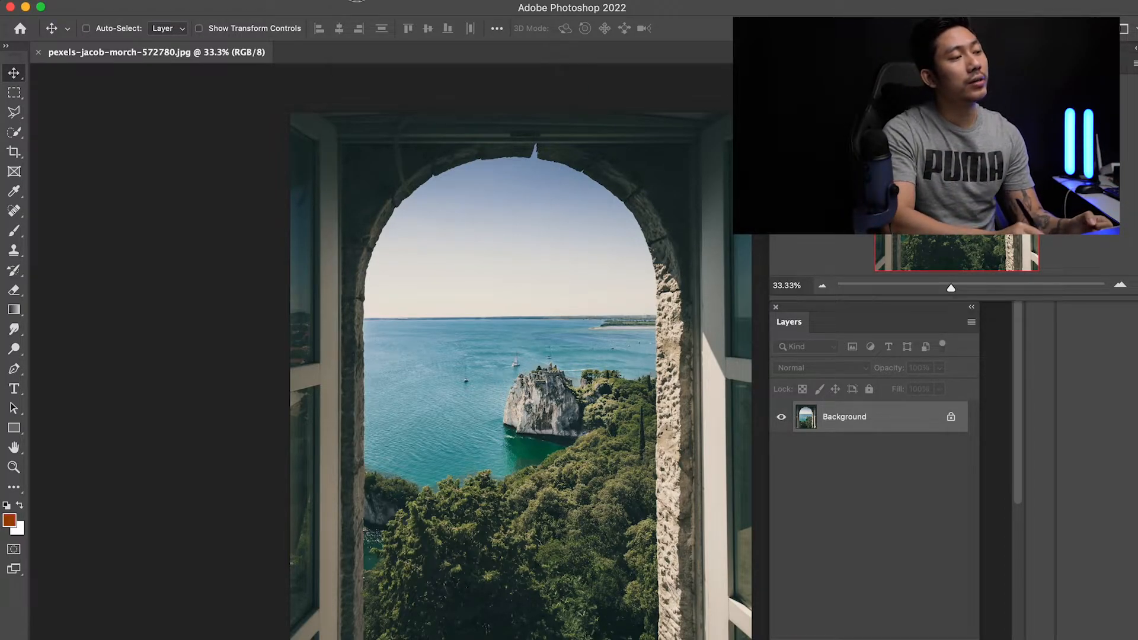
# - Enable the Depth Blur neural filter on the arched window seascape with blur strength 97 and focal distance 99
pyautogui.click(415, 51)
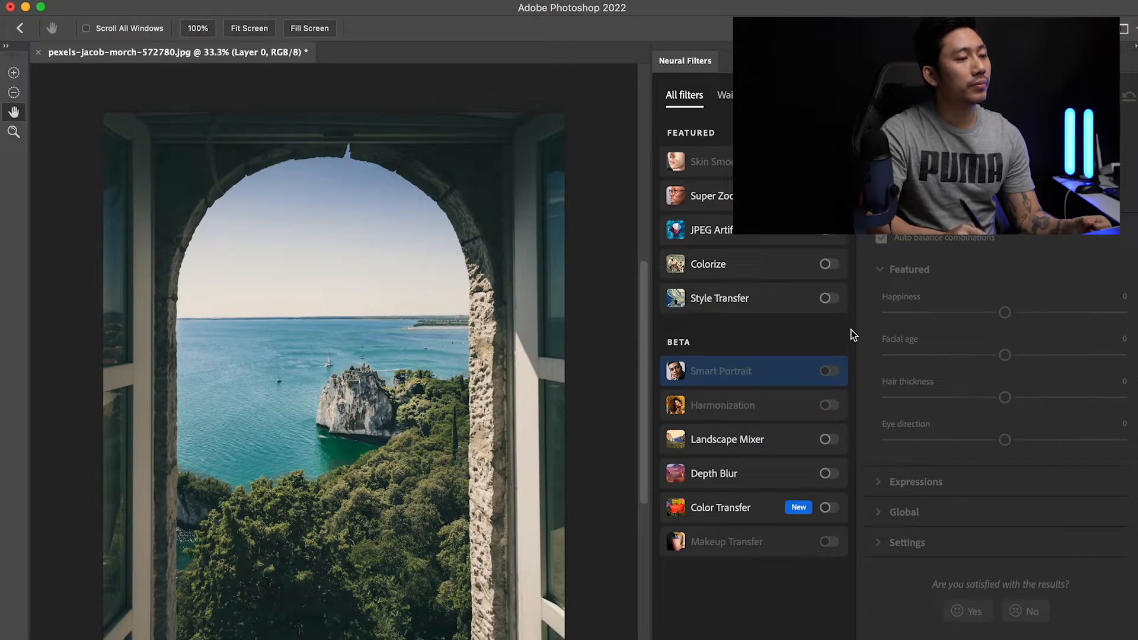
pyautogui.click(828, 474)
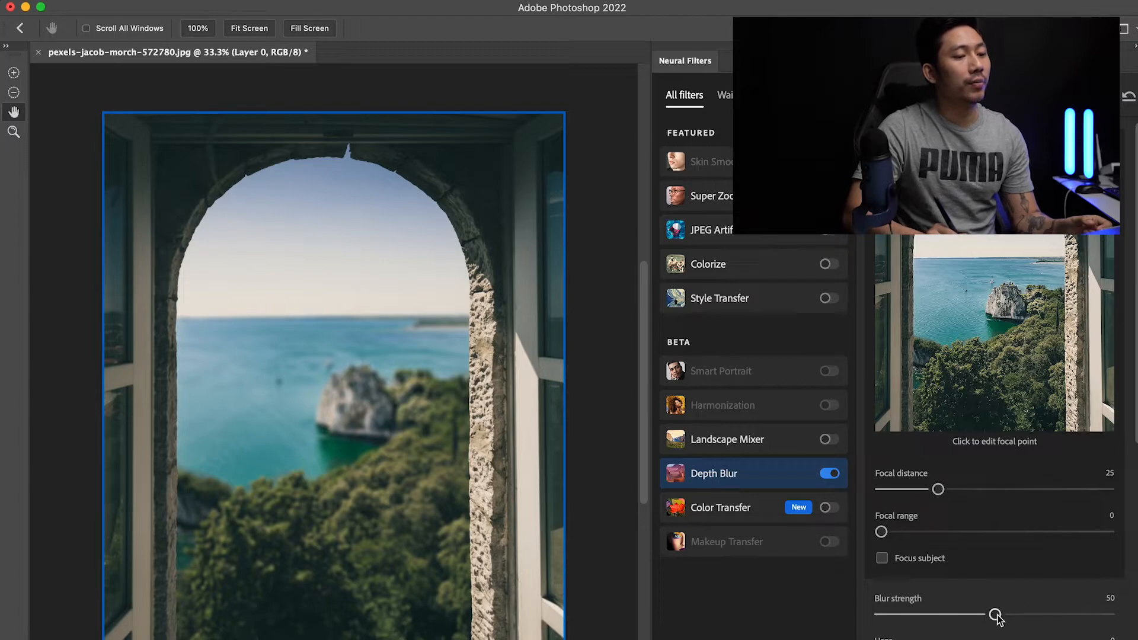
pyautogui.moveTo(997, 617); pyautogui.dragTo(1038, 618)
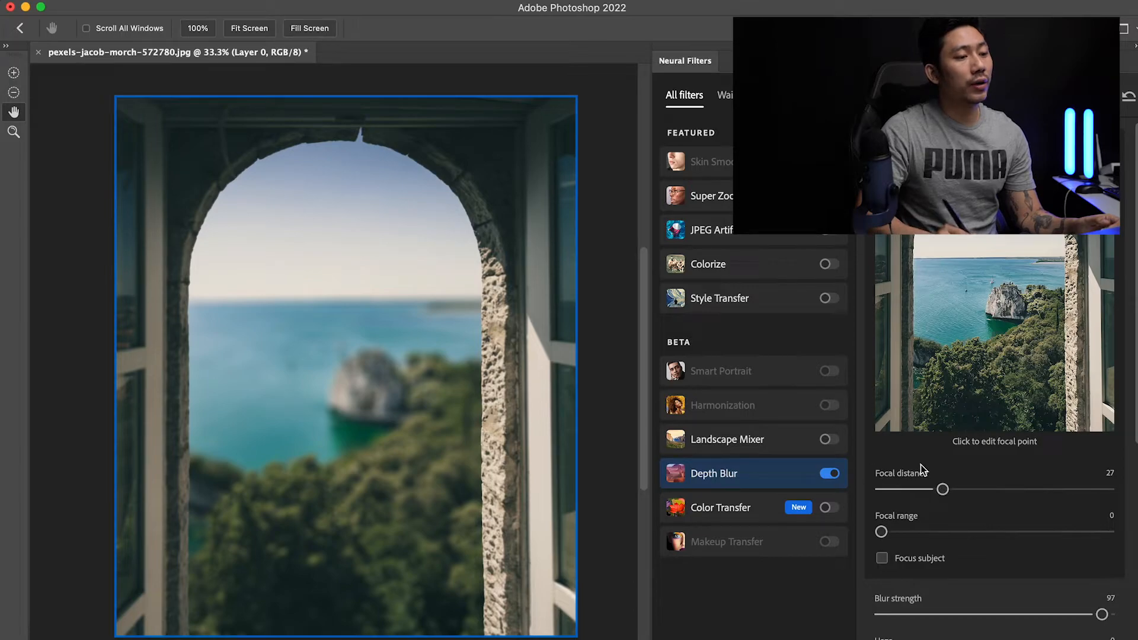
pyautogui.moveTo(942, 489); pyautogui.dragTo(1111, 504)
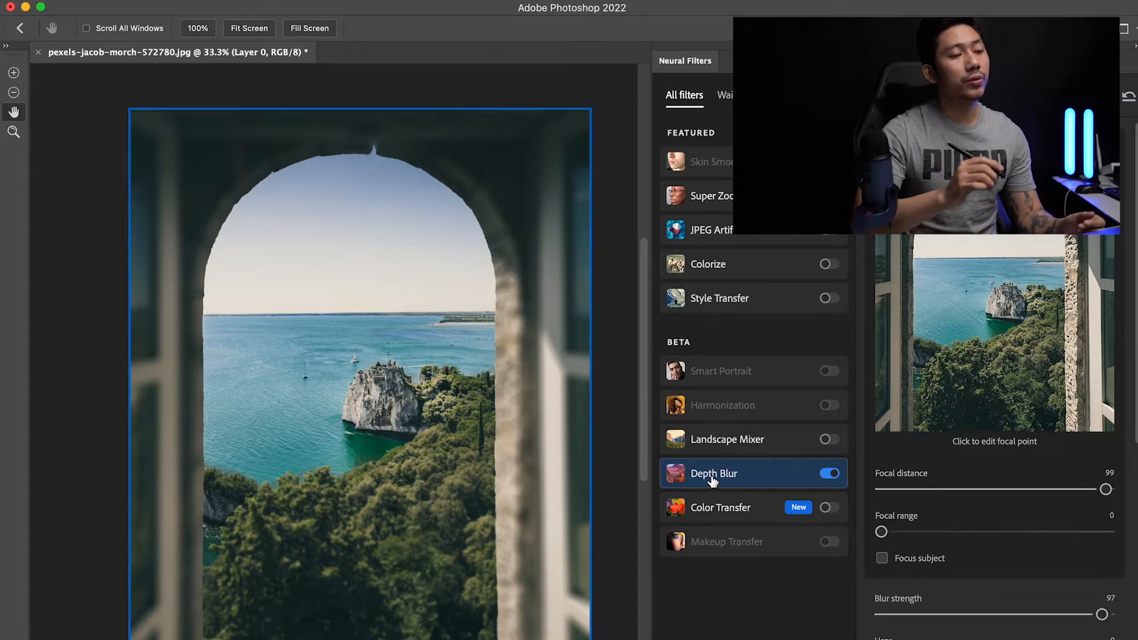
pyautogui.moveTo(711, 481)
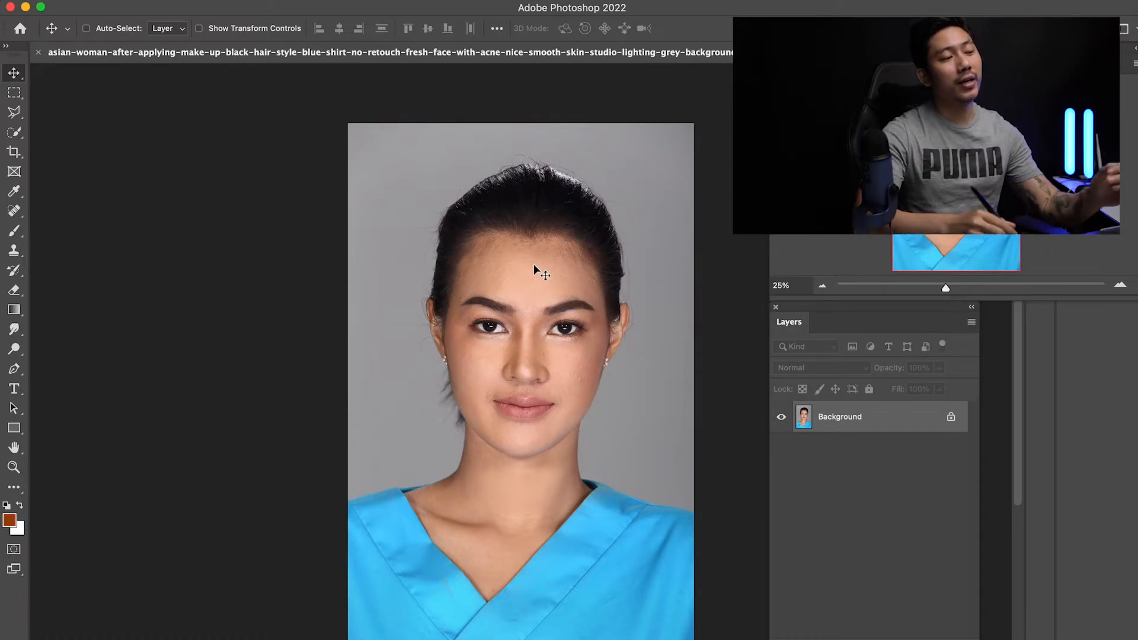
# - Switch to Finder and preview the two makeup reference photos and the original blue-shirt portrait in the Changing makeup folder
pyautogui.press('super+Tab')
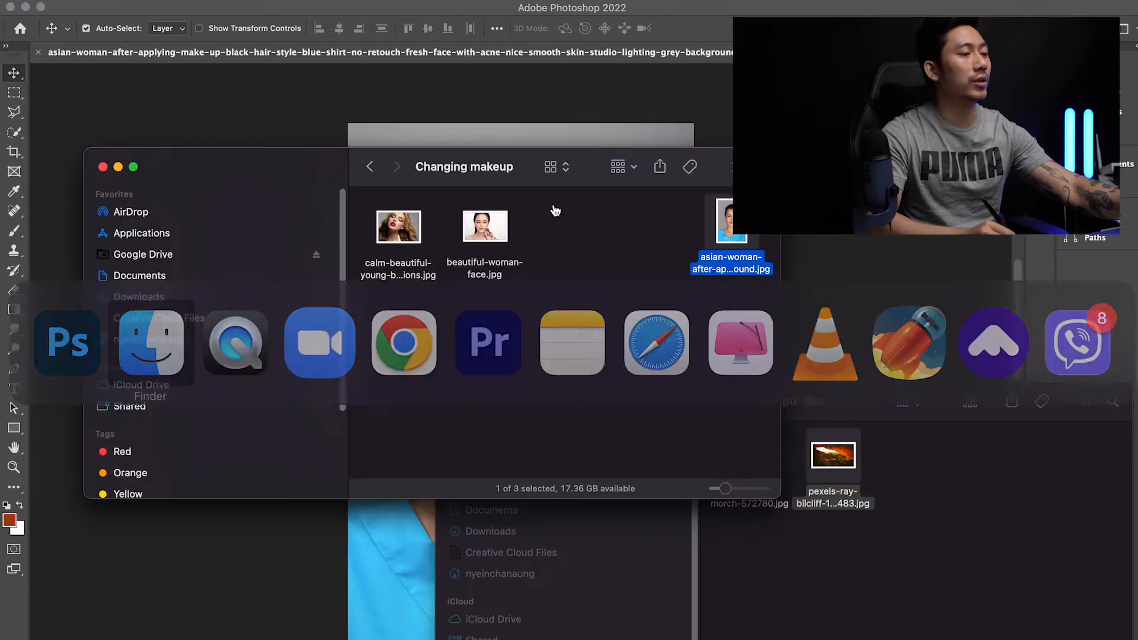
pyautogui.click(499, 236)
pyautogui.press('space')
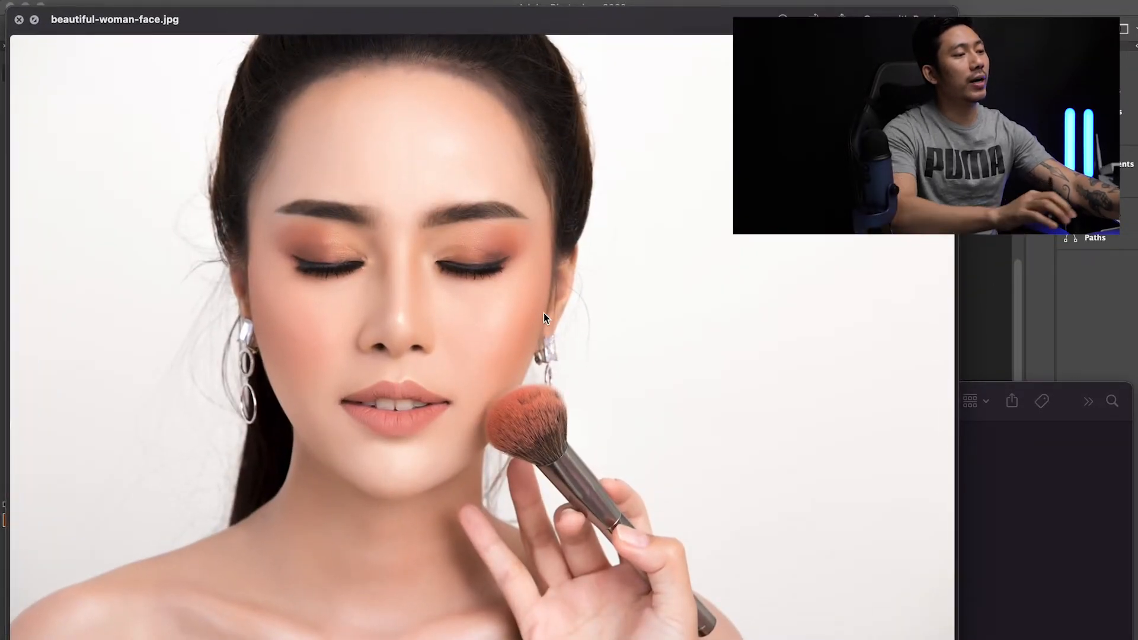
pyautogui.press('Right')
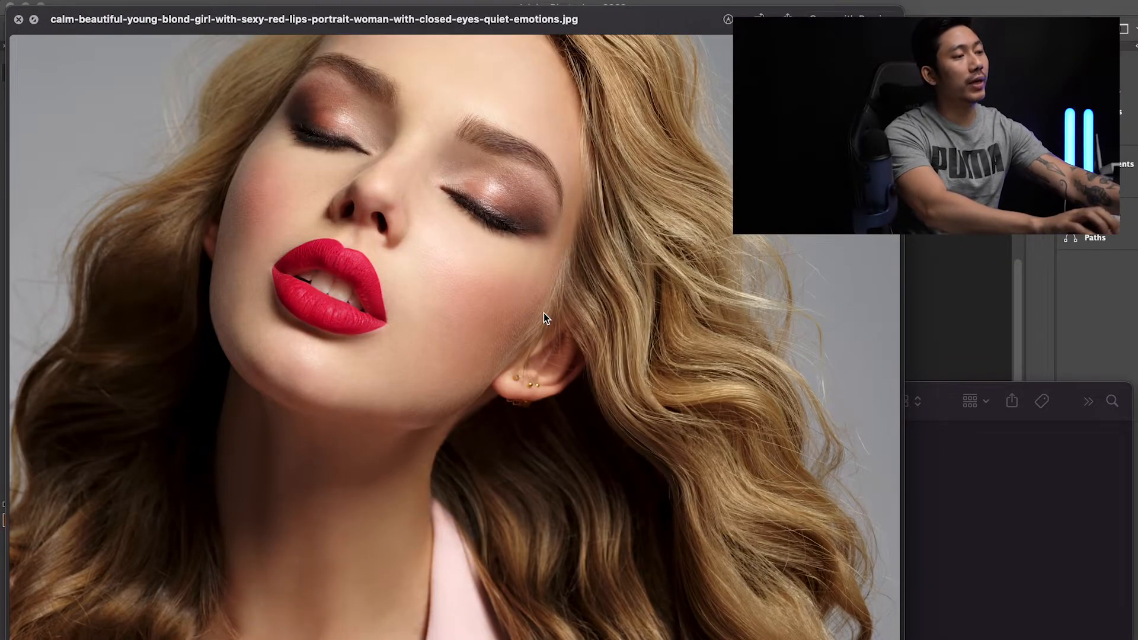
pyautogui.press('Left')
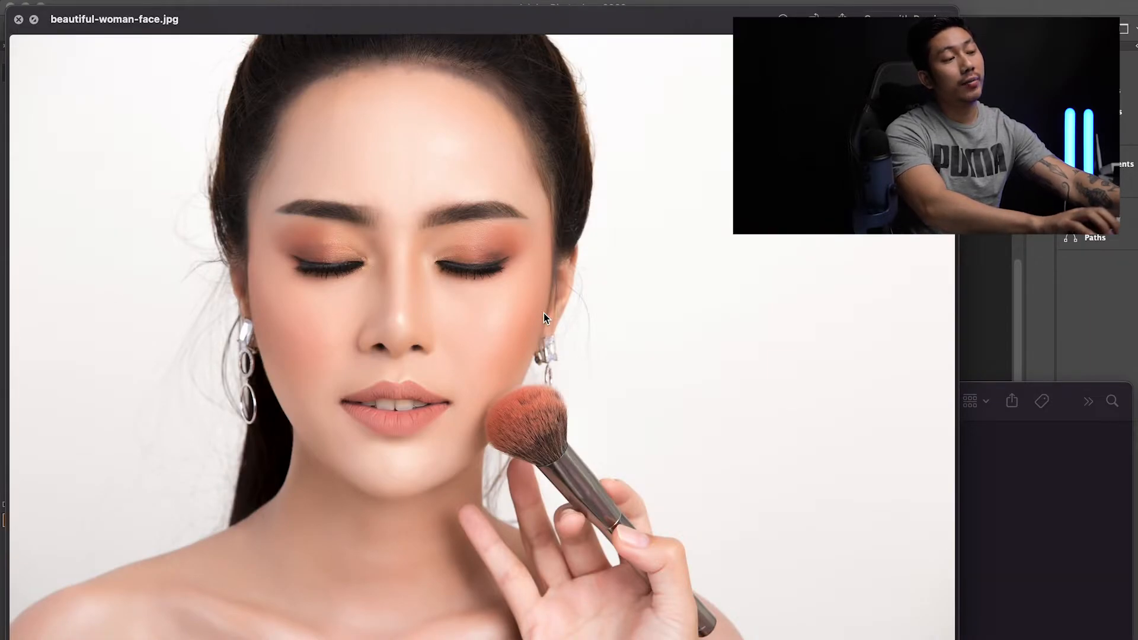
pyautogui.press('space')
pyautogui.press('Right')
pyautogui.press('space')
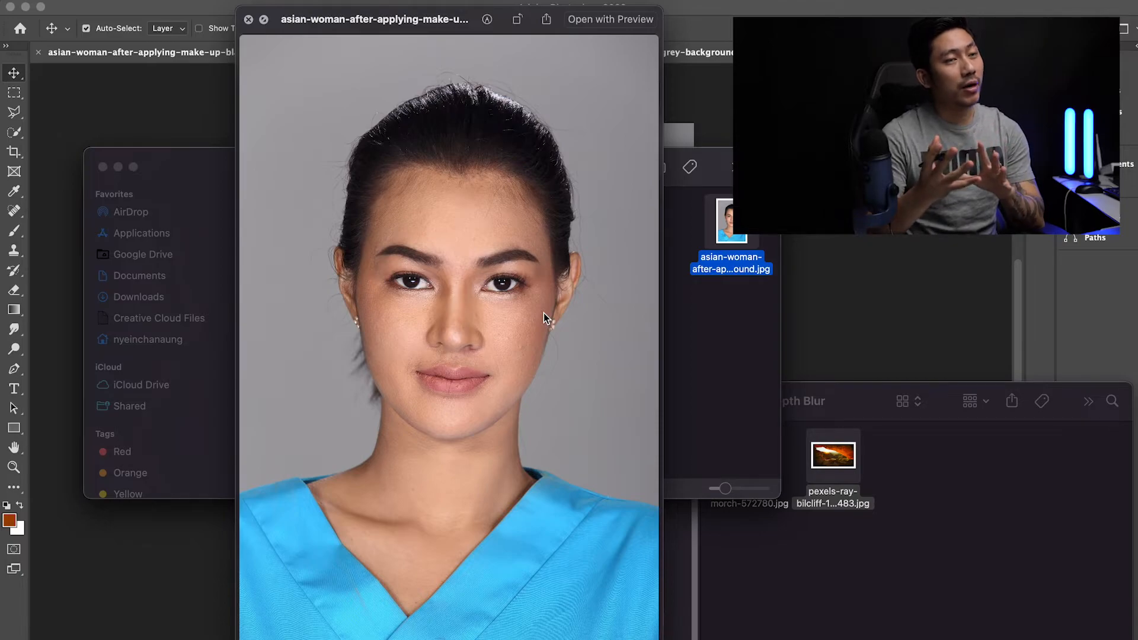
pyautogui.press('space')
# - Switch back to Photoshop and enable the Makeup Transfer neural filter on the blue-shirt portrait
pyautogui.click(366, 3)
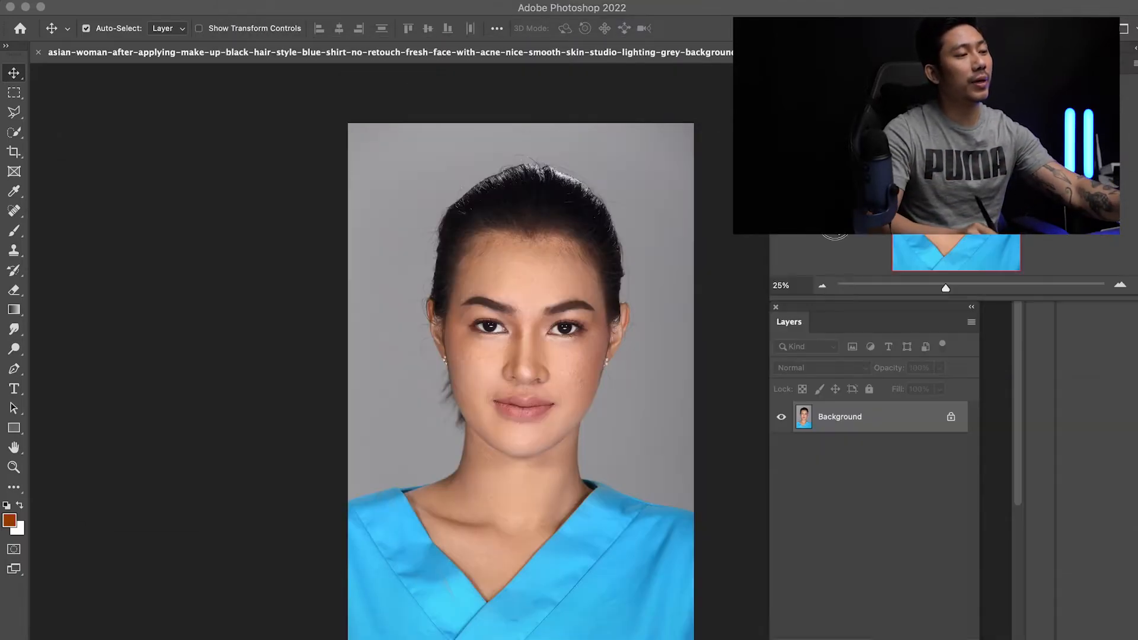
pyautogui.click(368, 3)
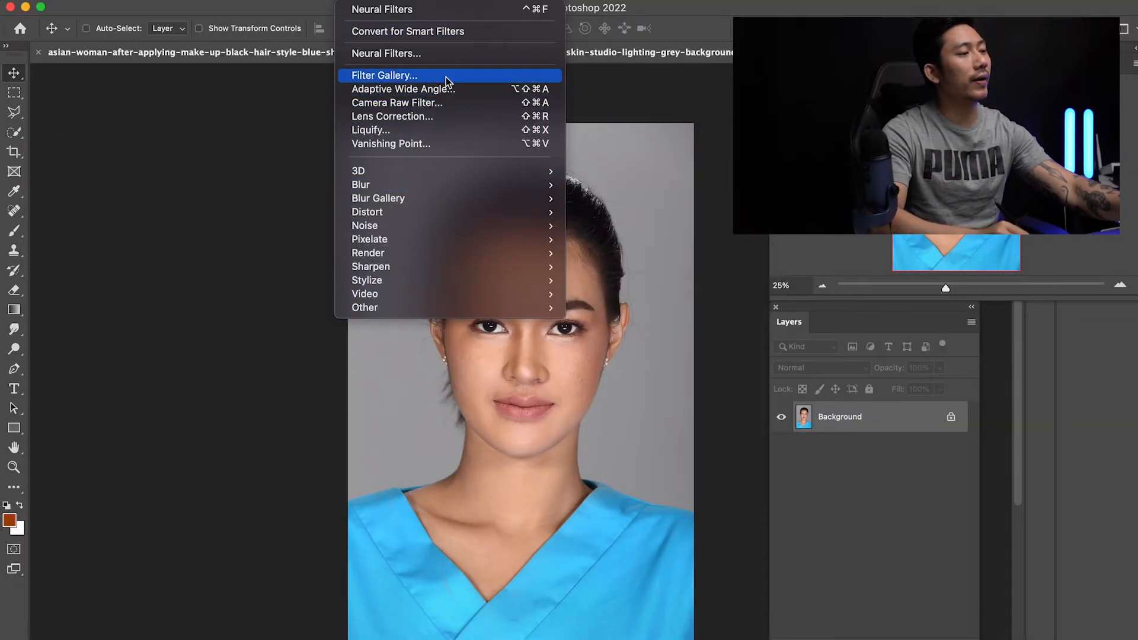
pyautogui.click(420, 55)
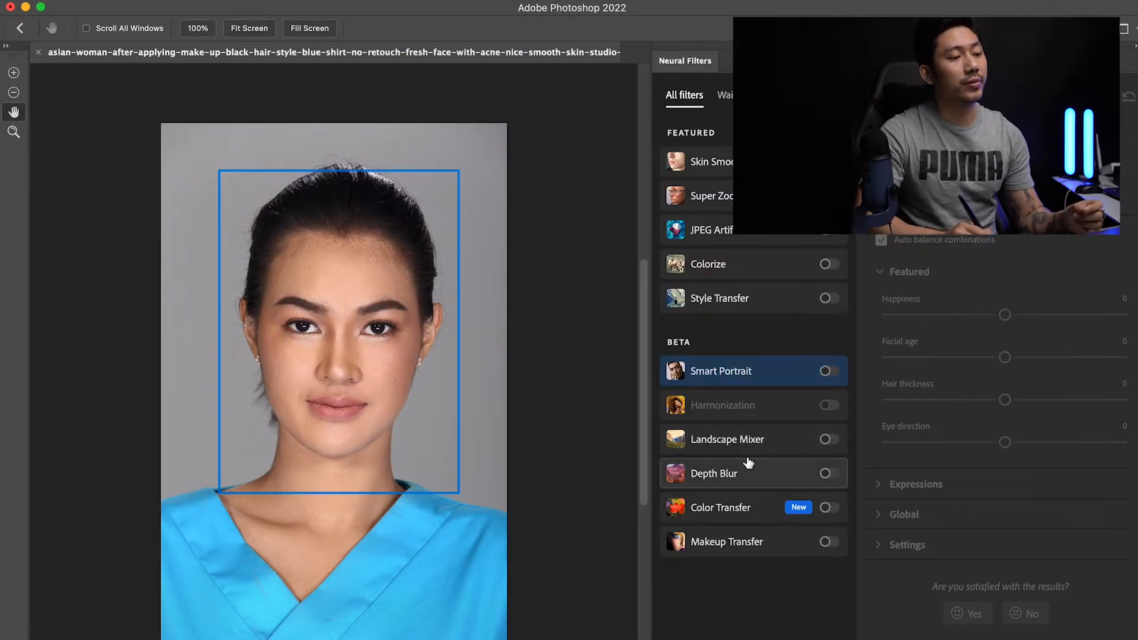
pyautogui.click(828, 542)
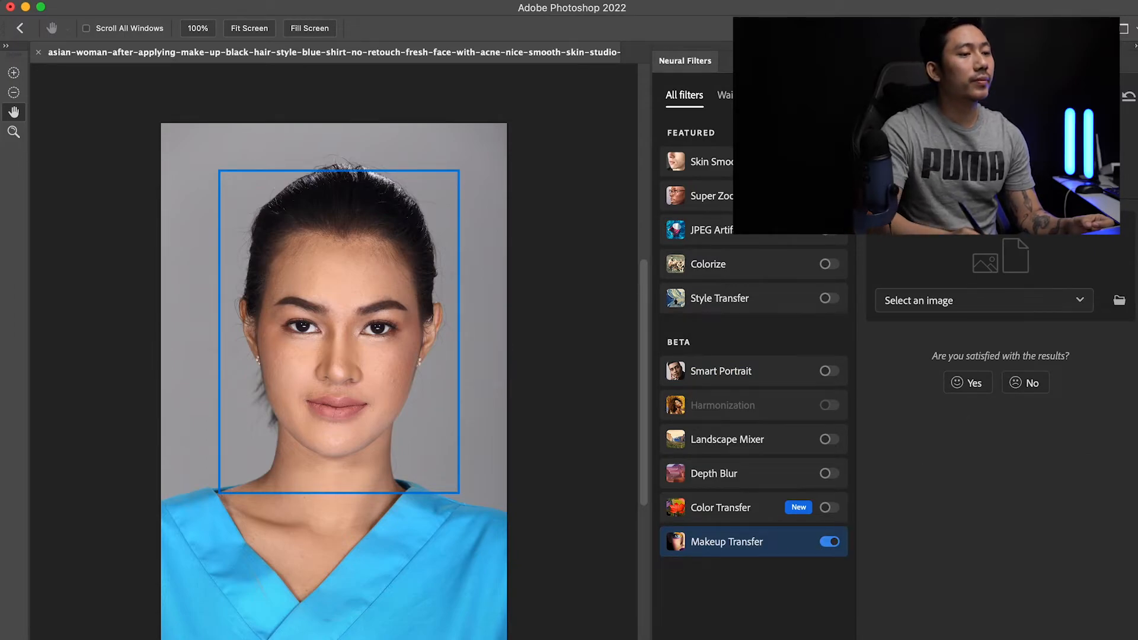
# - Load beautiful-woman-face.jpg from the Changing makeup folder as the makeup reference image
pyautogui.click(930, 302)
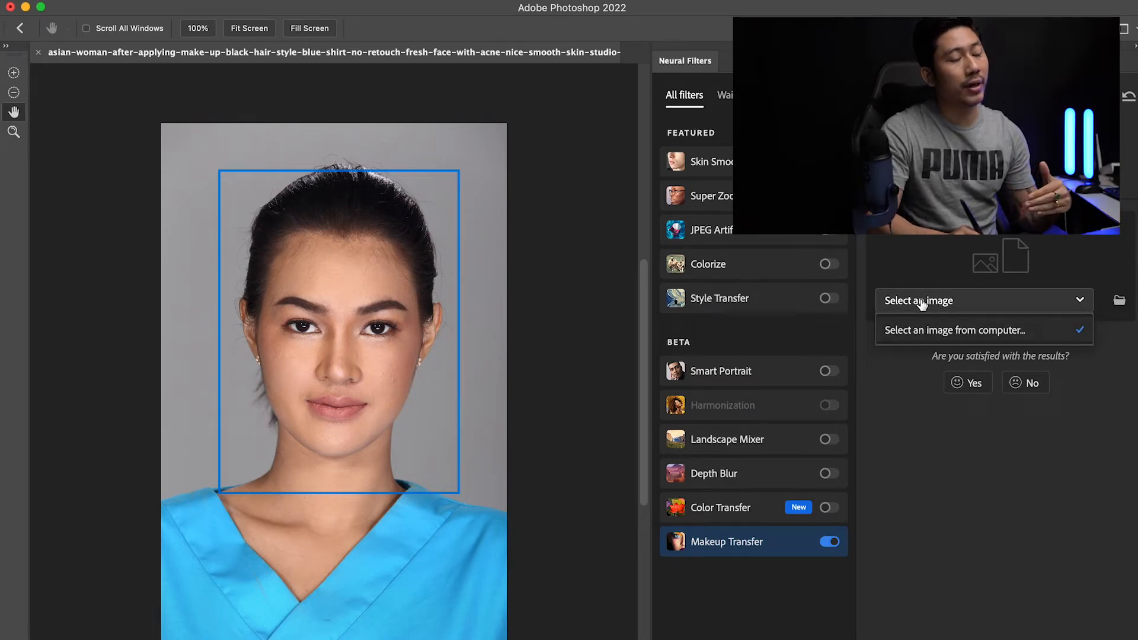
pyautogui.click(926, 335)
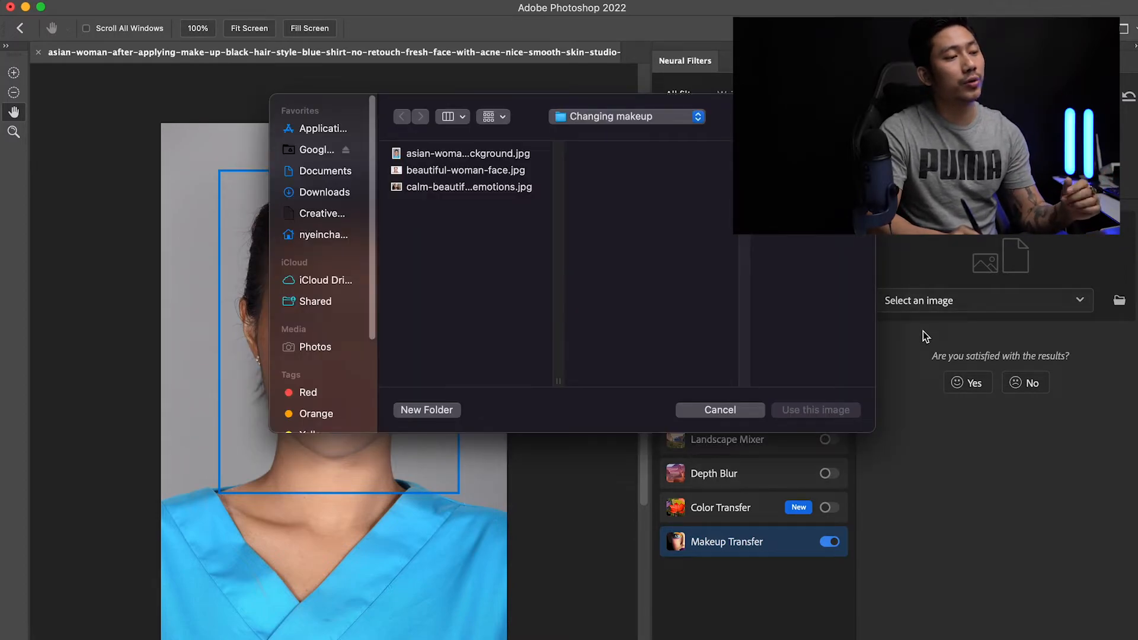
pyautogui.click(457, 170)
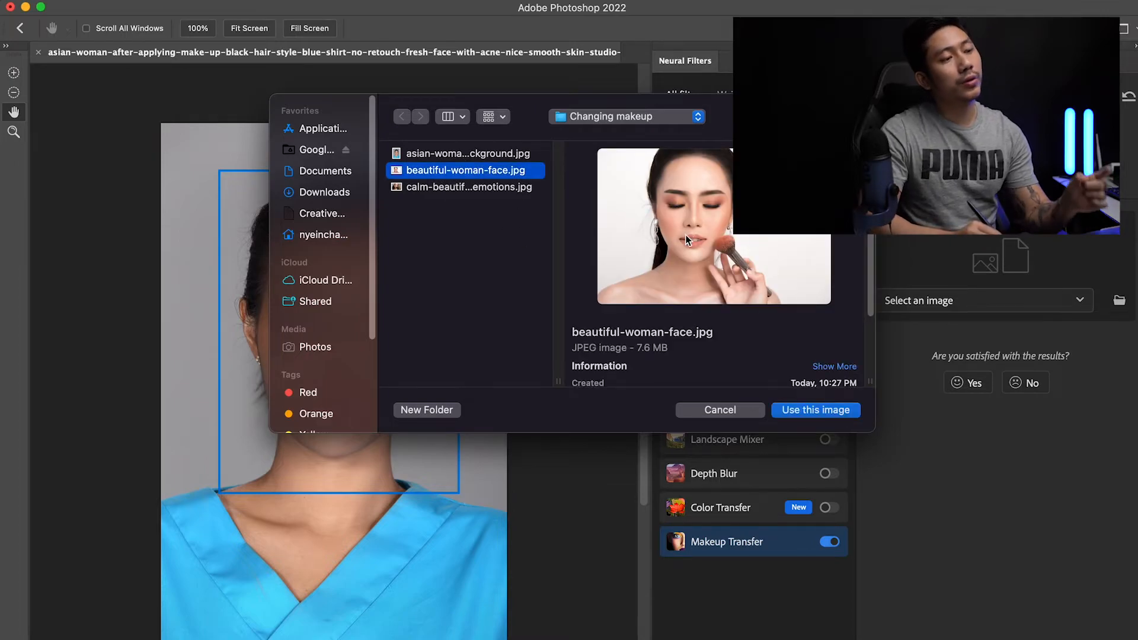
pyautogui.moveTo(552, 101); pyautogui.dragTo(615, 85)
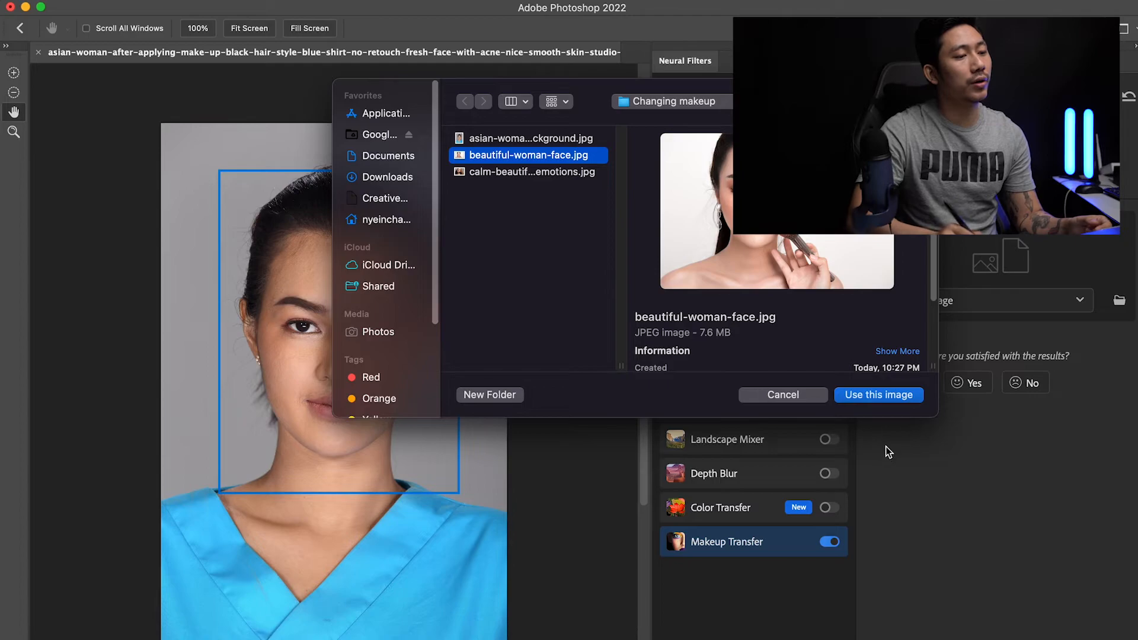
pyautogui.click(880, 397)
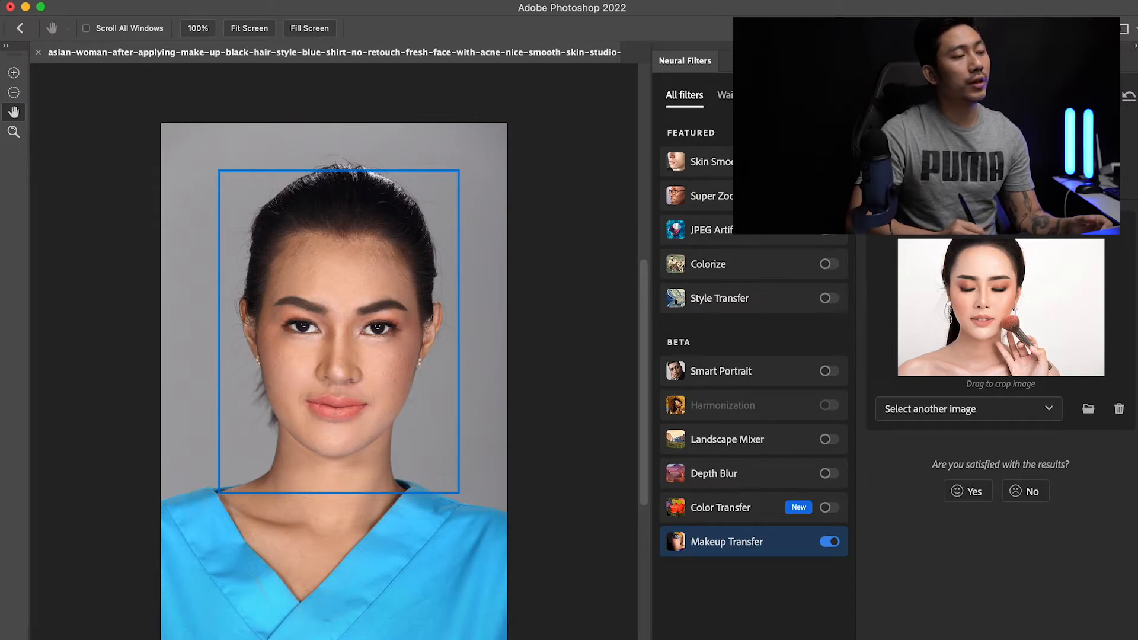
# - Replace the makeup reference with the blond red-lips portrait from the Changing makeup folder and inspect the lips on the portrait
pyautogui.click(931, 412)
pyautogui.click(919, 439)
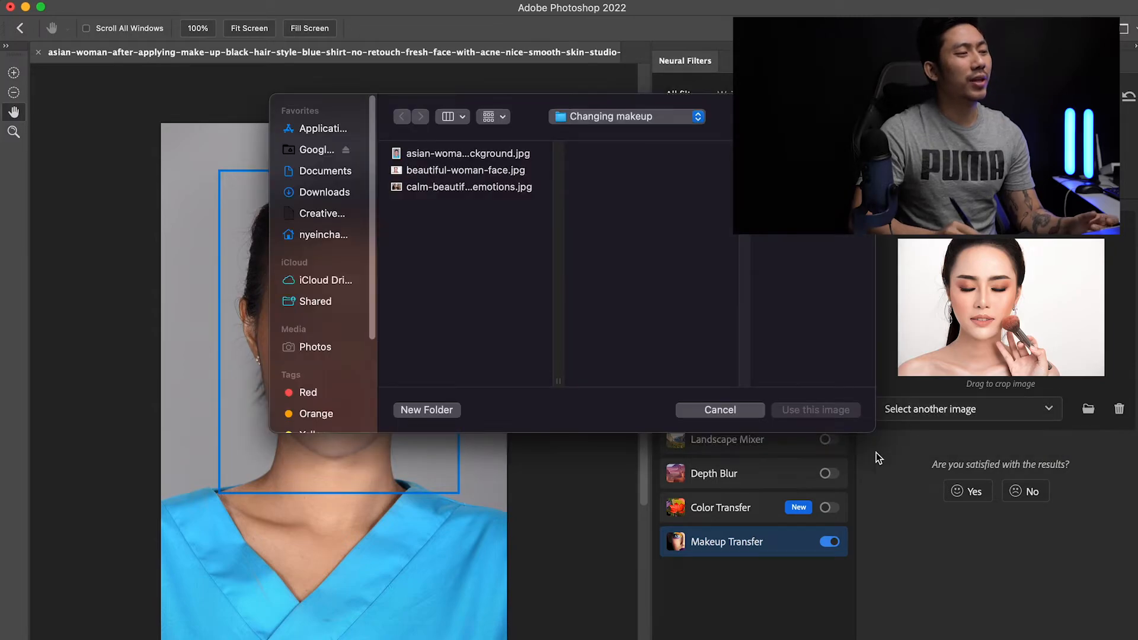
pyautogui.click(438, 191)
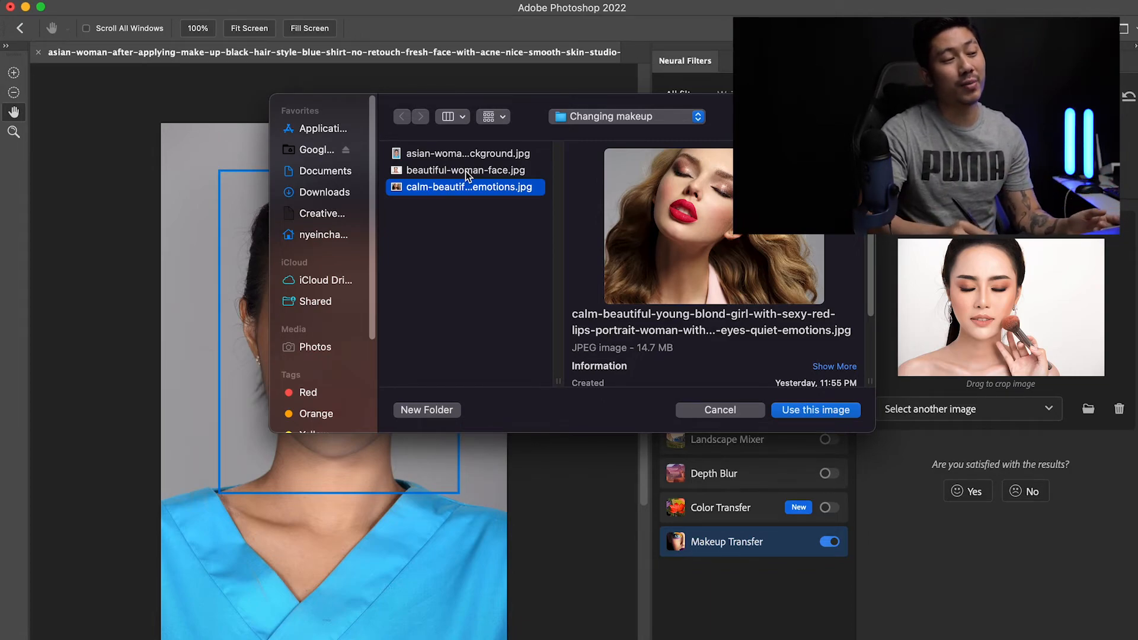
pyautogui.click(451, 171)
pyautogui.click(456, 187)
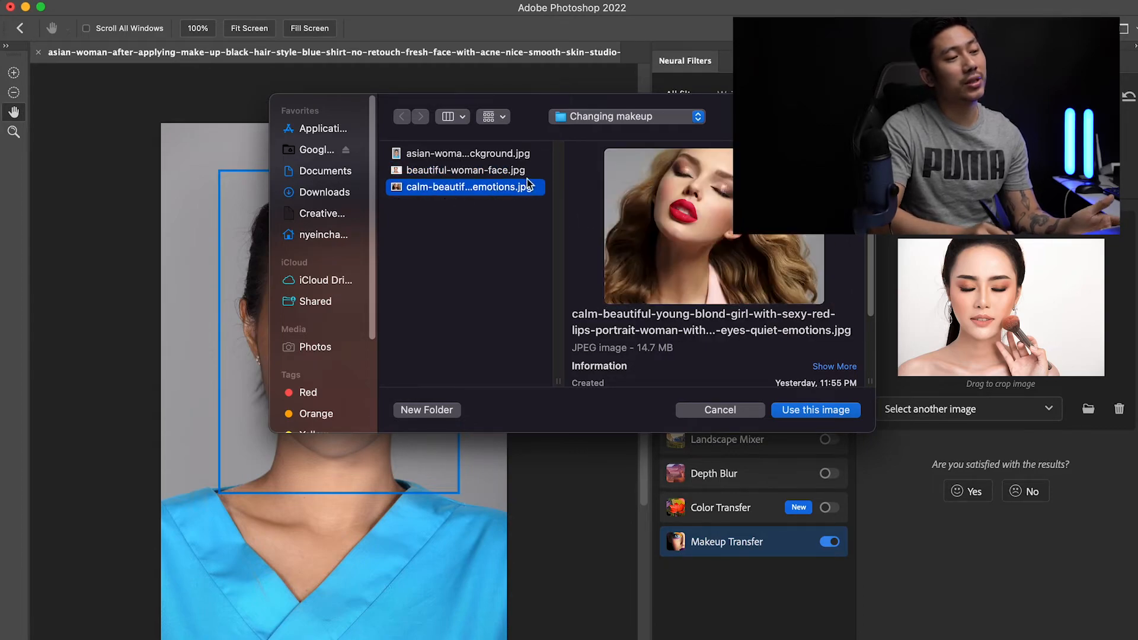
pyautogui.click(828, 411)
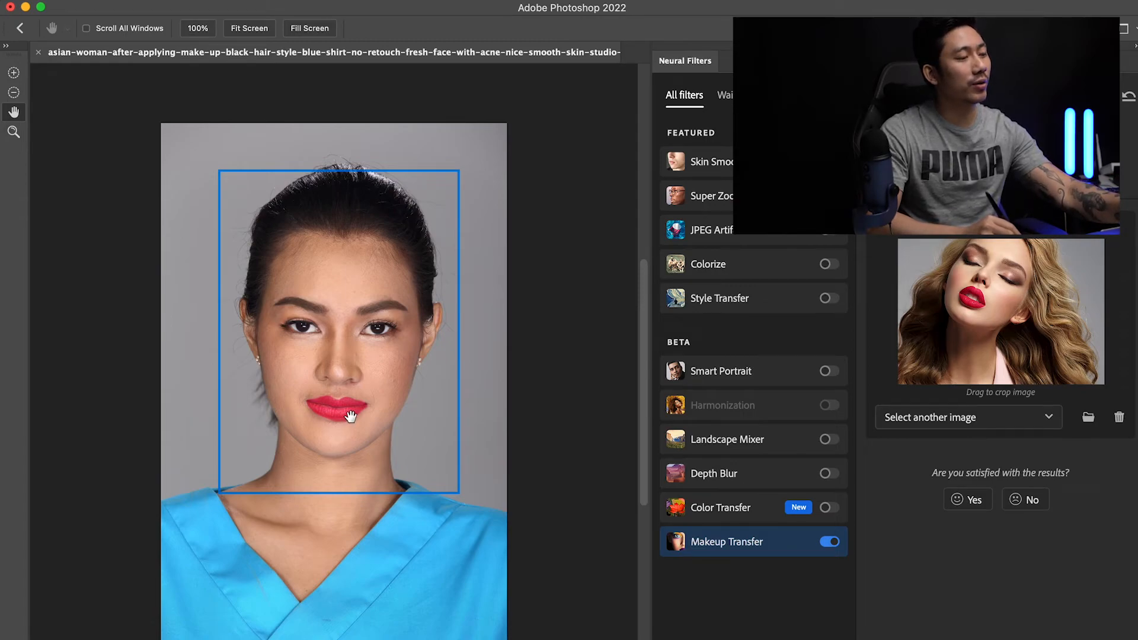
pyautogui.moveTo(347, 416); pyautogui.dragTo(344, 447)
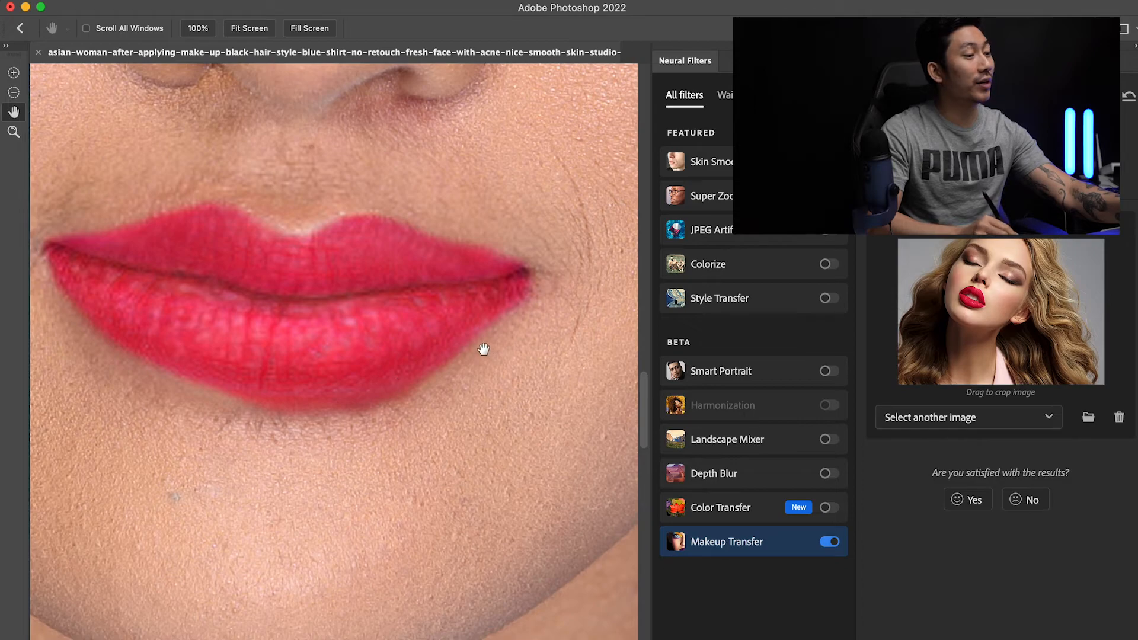
pyautogui.moveTo(451, 310); pyautogui.dragTo(485, 263)
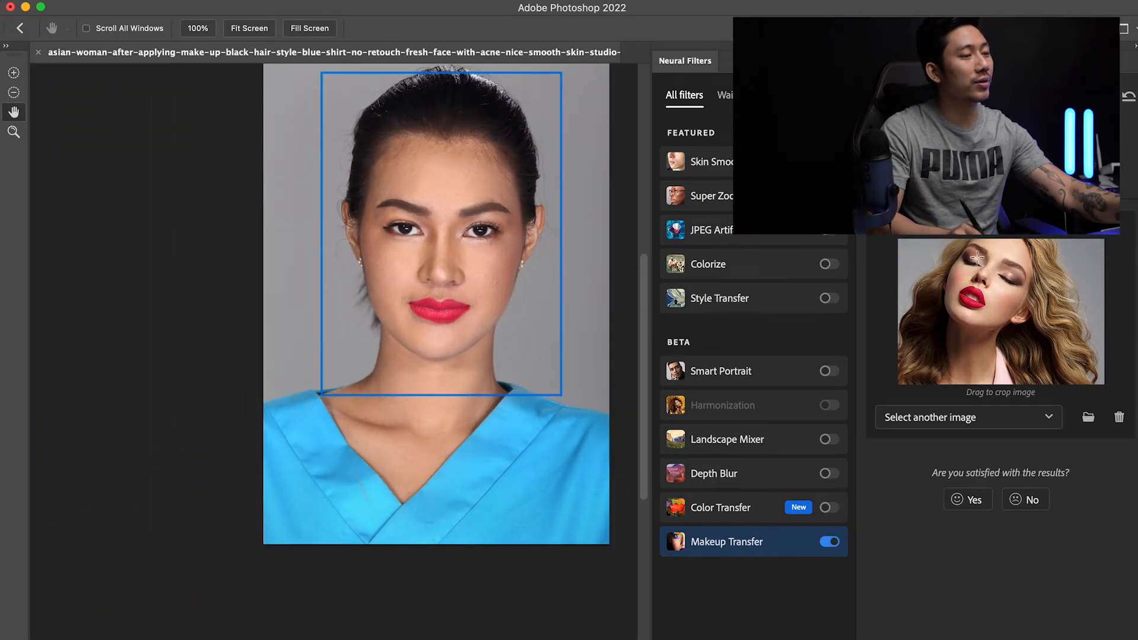